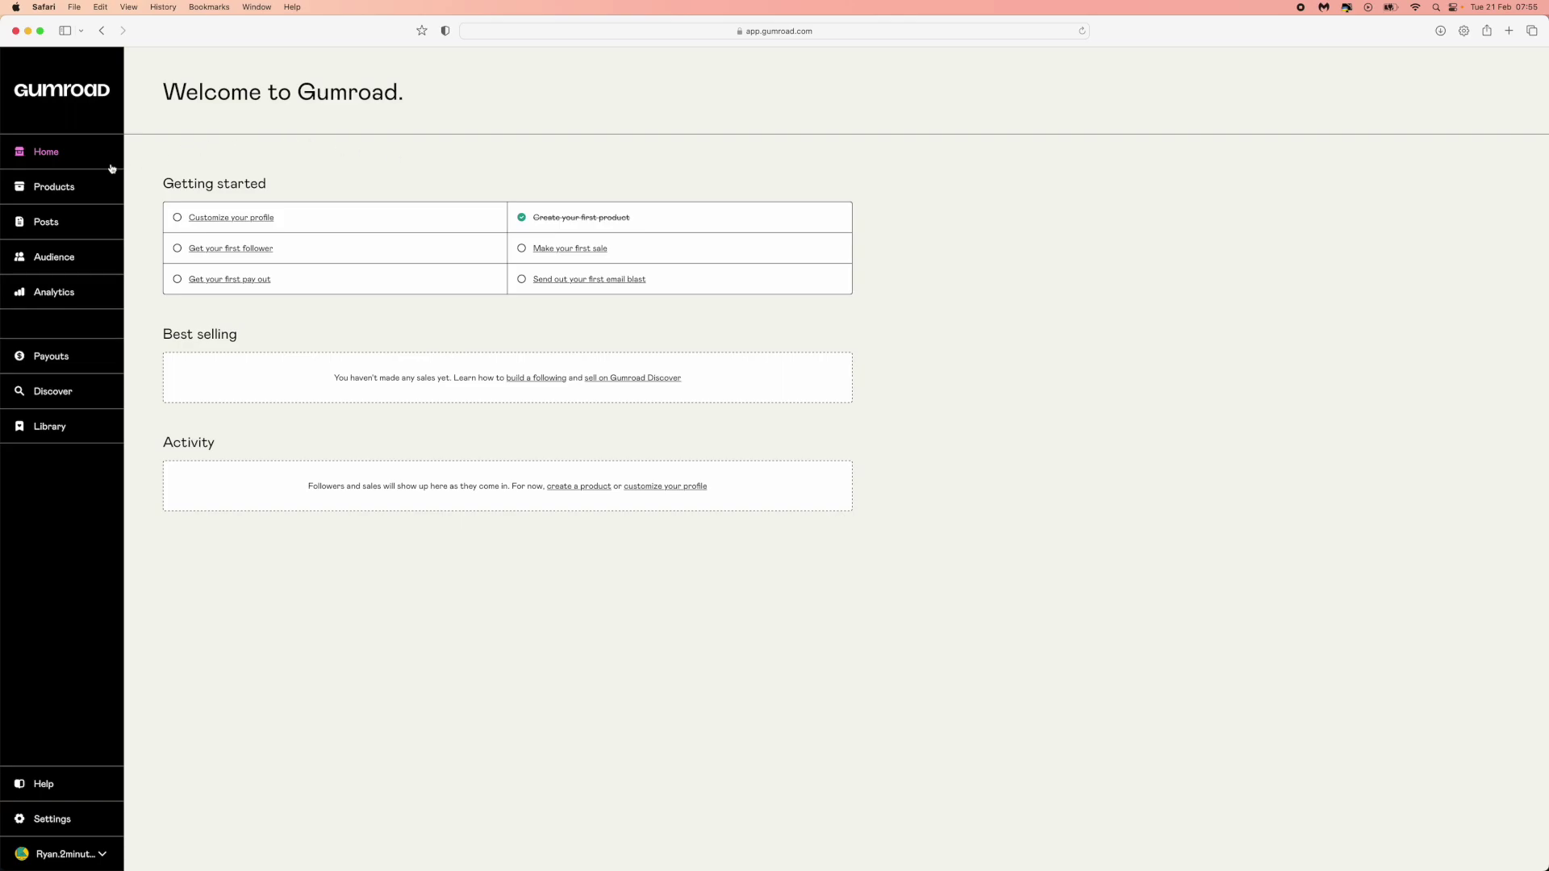
pyautogui.click(65, 190)
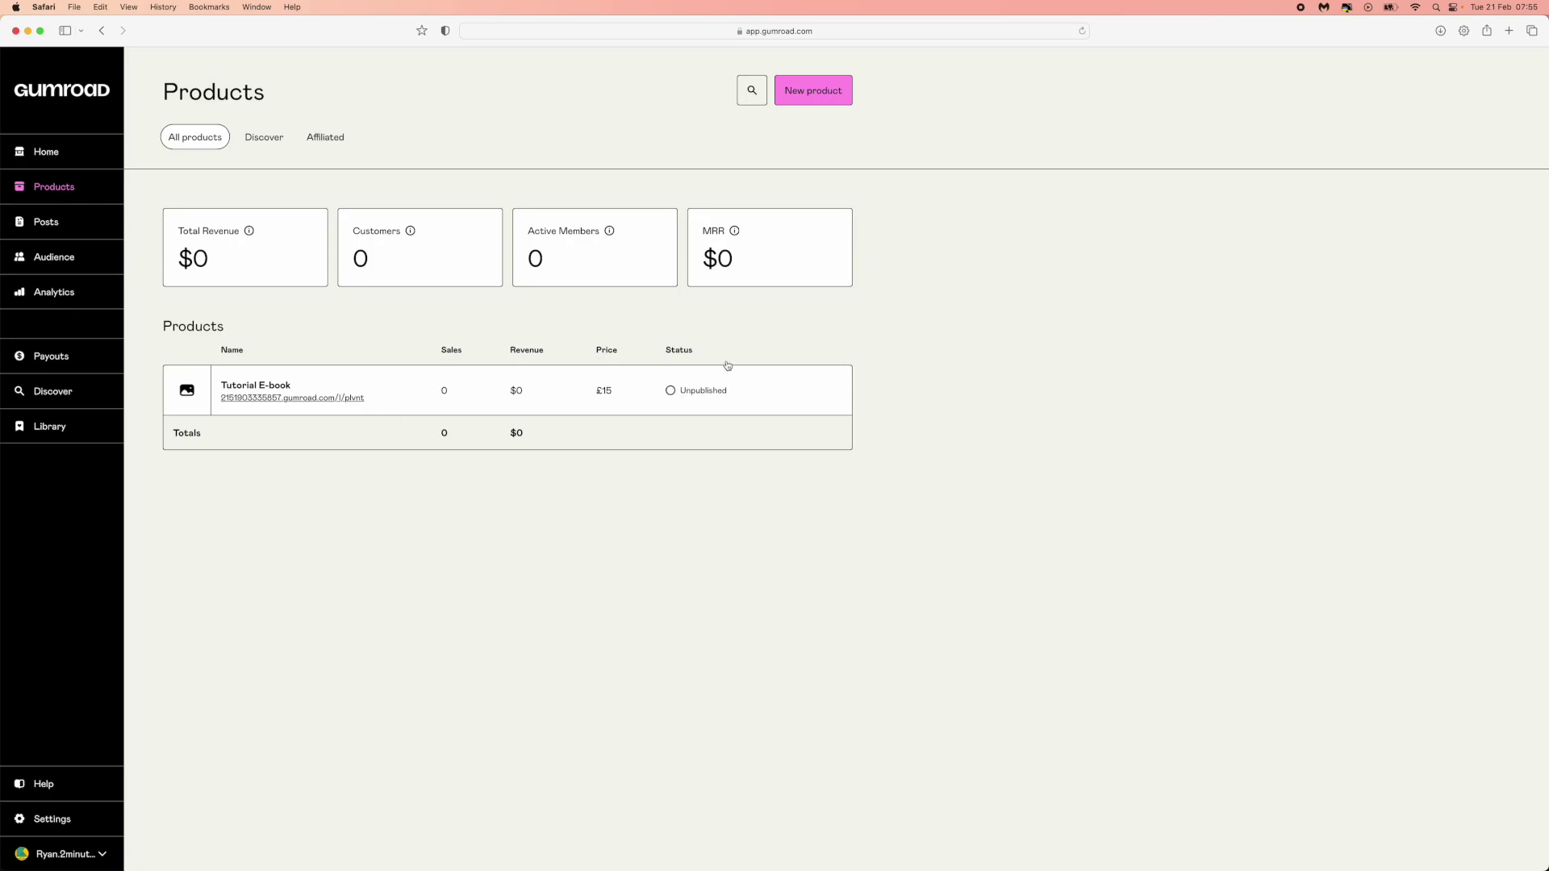
# Create a new product named 'Tutorial for YT' with the E-book type.
pyautogui.moveTo(750, 393)
pyautogui.click(823, 99)
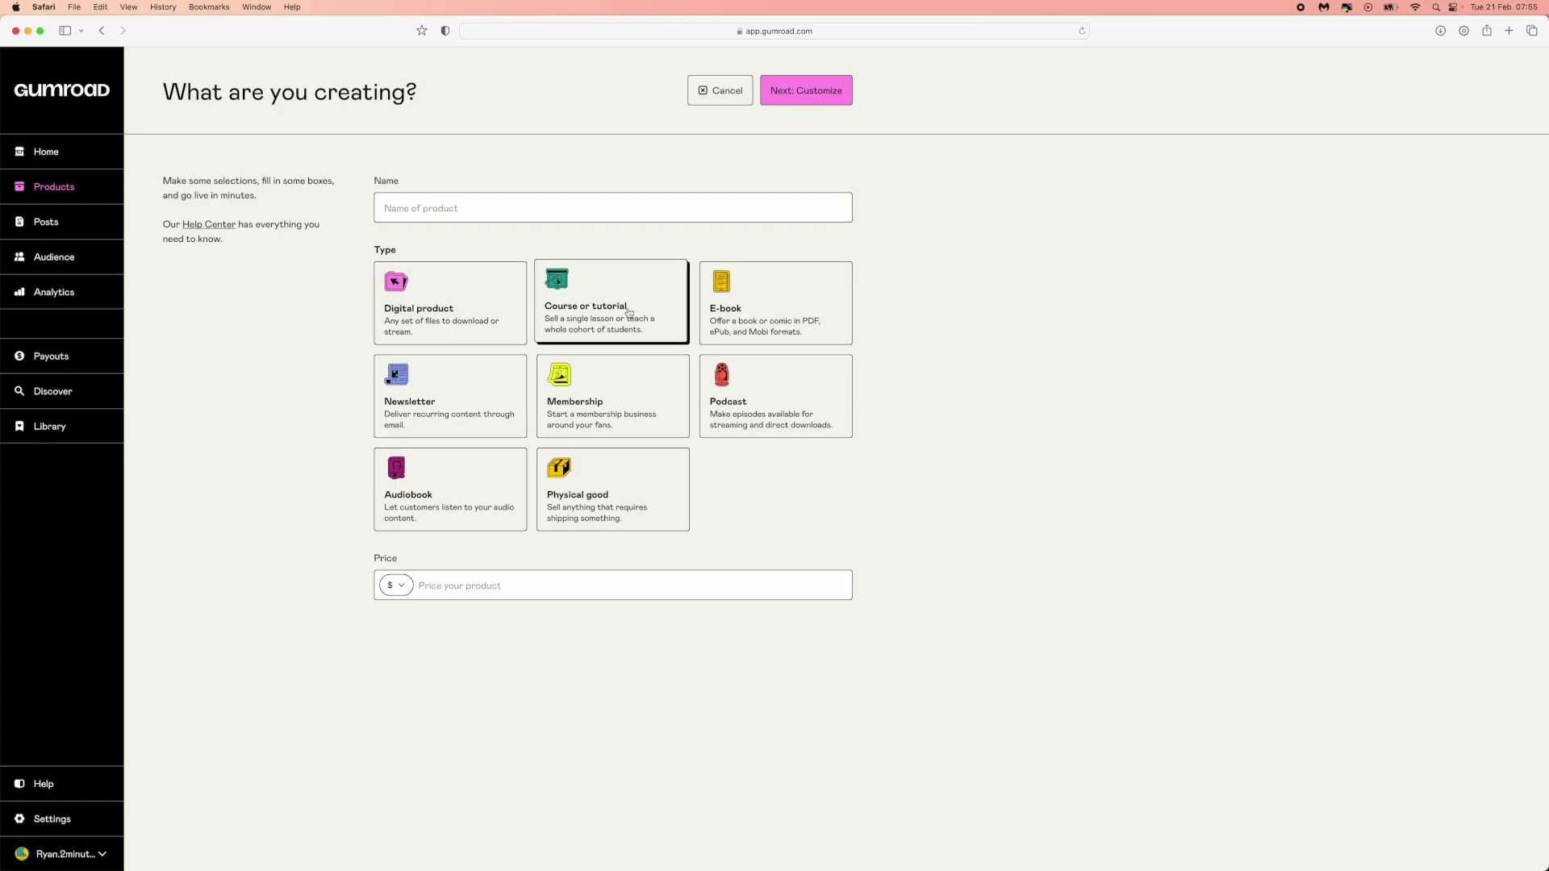
pyautogui.click(470, 203)
pyautogui.write('T')
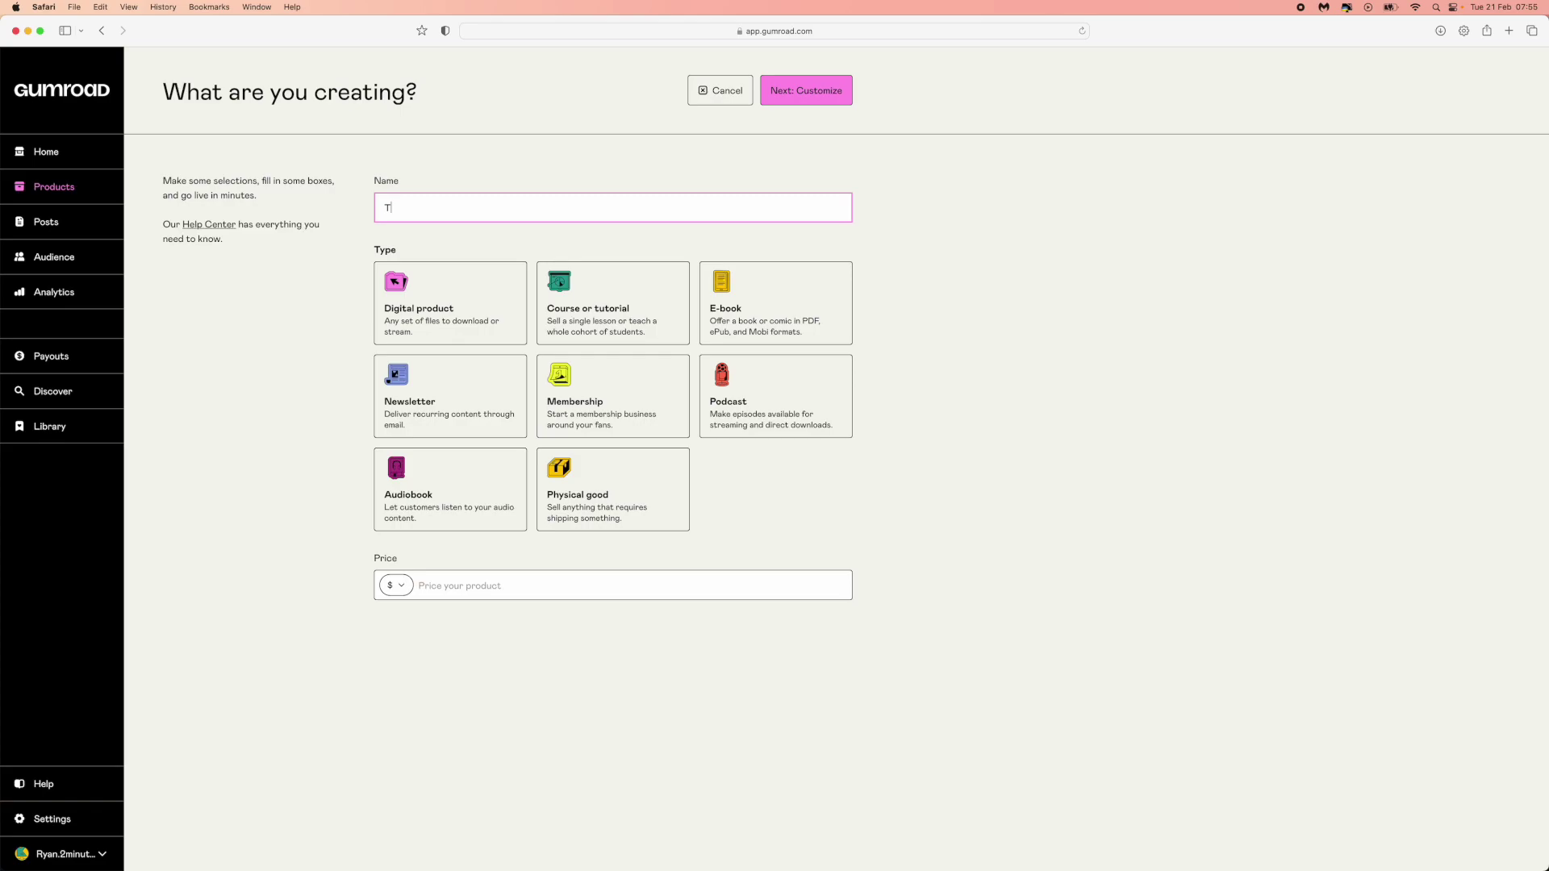
pyautogui.write('utorial for YT')
pyautogui.click(928, 272)
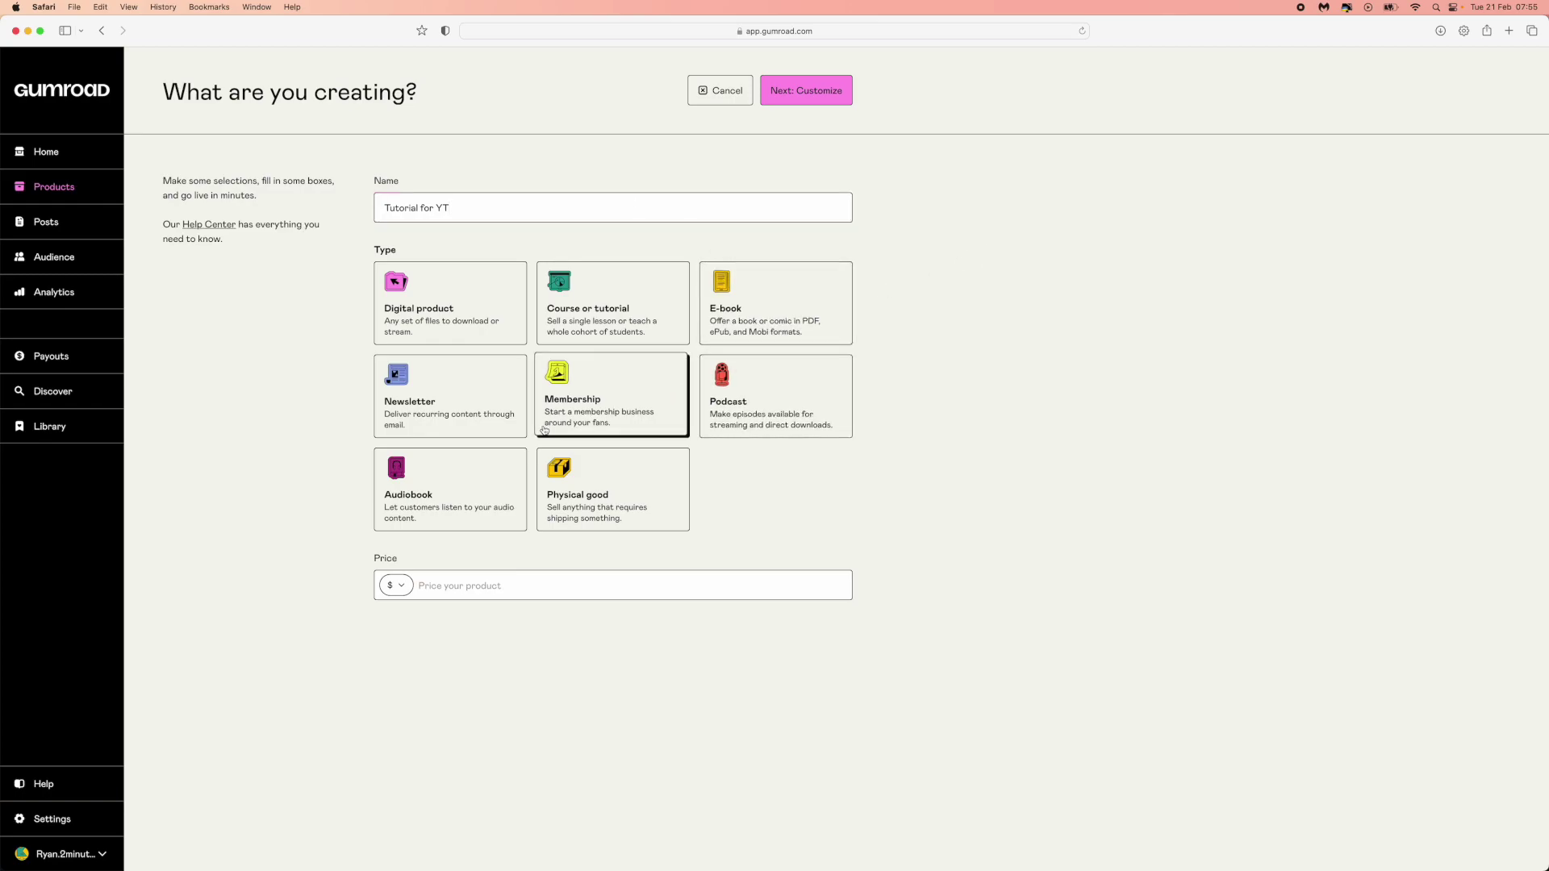
pyautogui.click(747, 315)
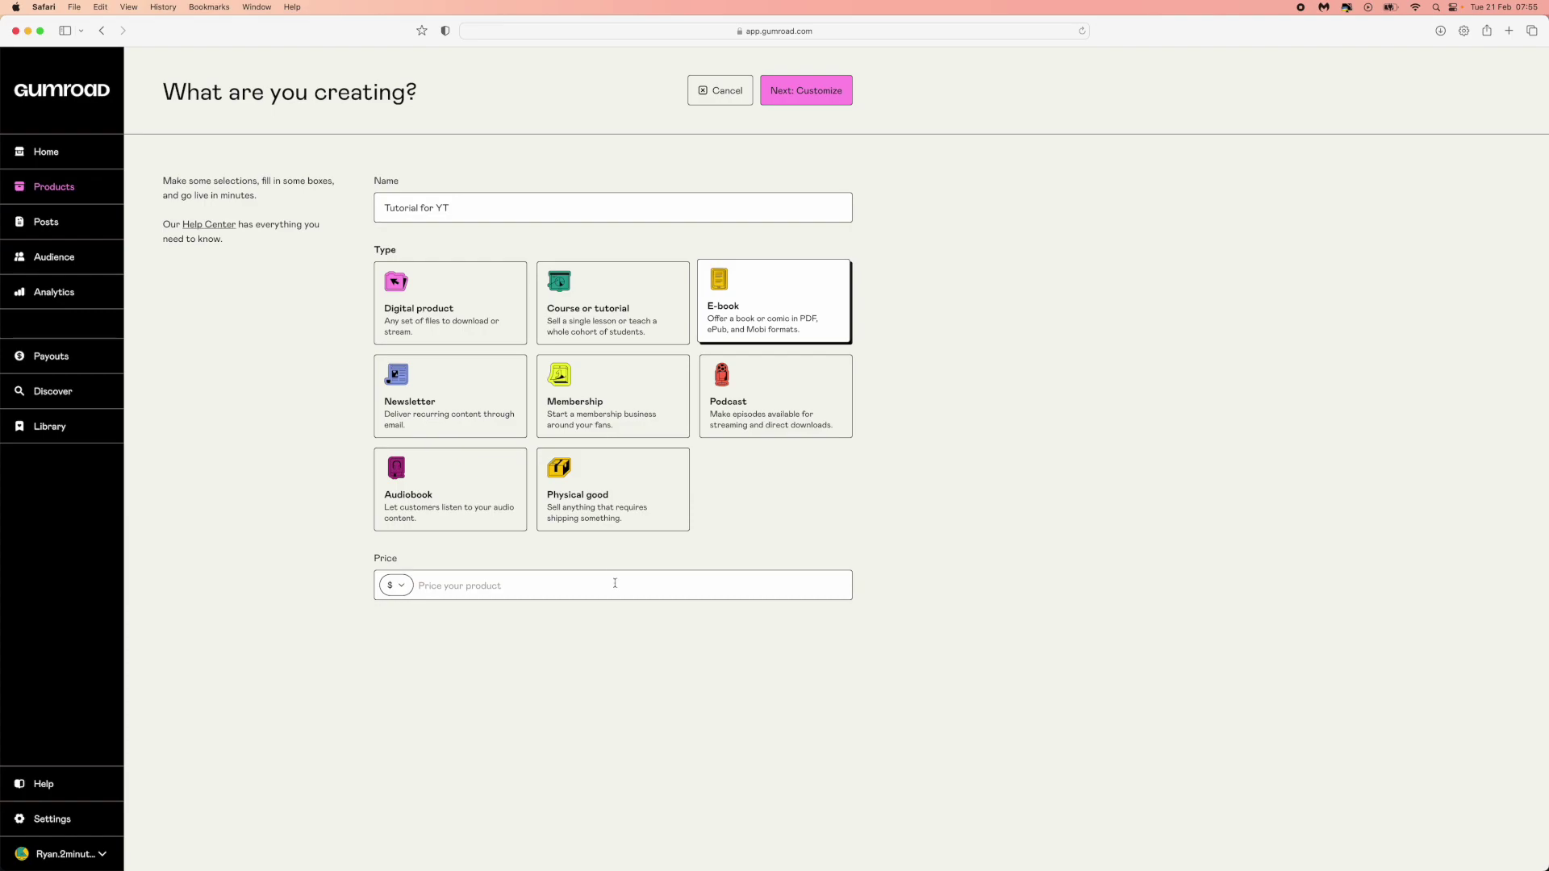
# Price the product at 19.99 in GBP (£).
pyautogui.click(401, 587)
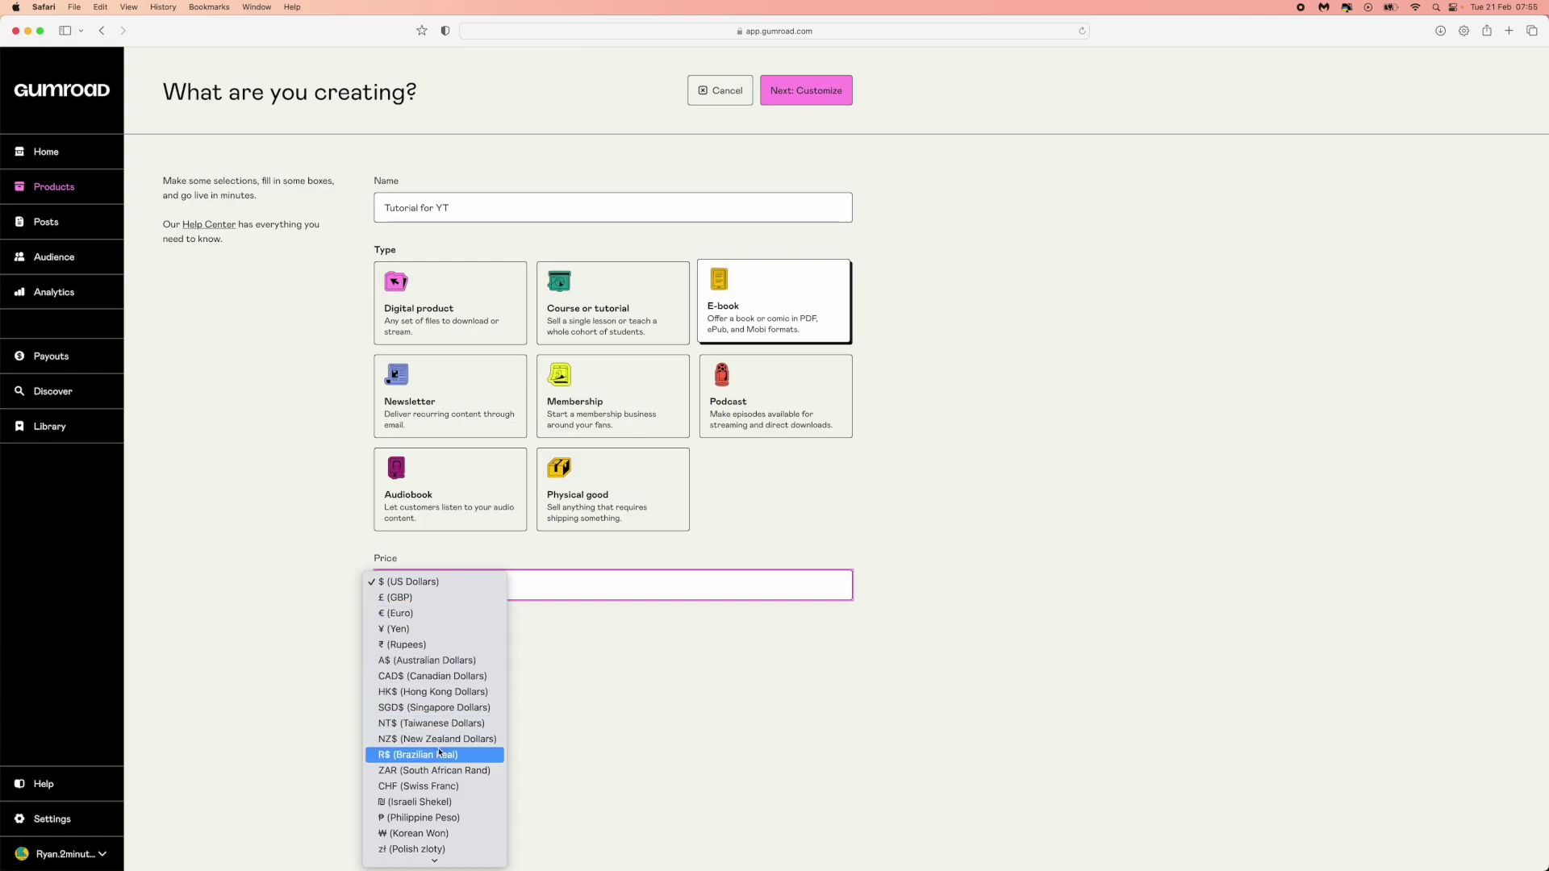
pyautogui.scroll(-1, 432, 811)
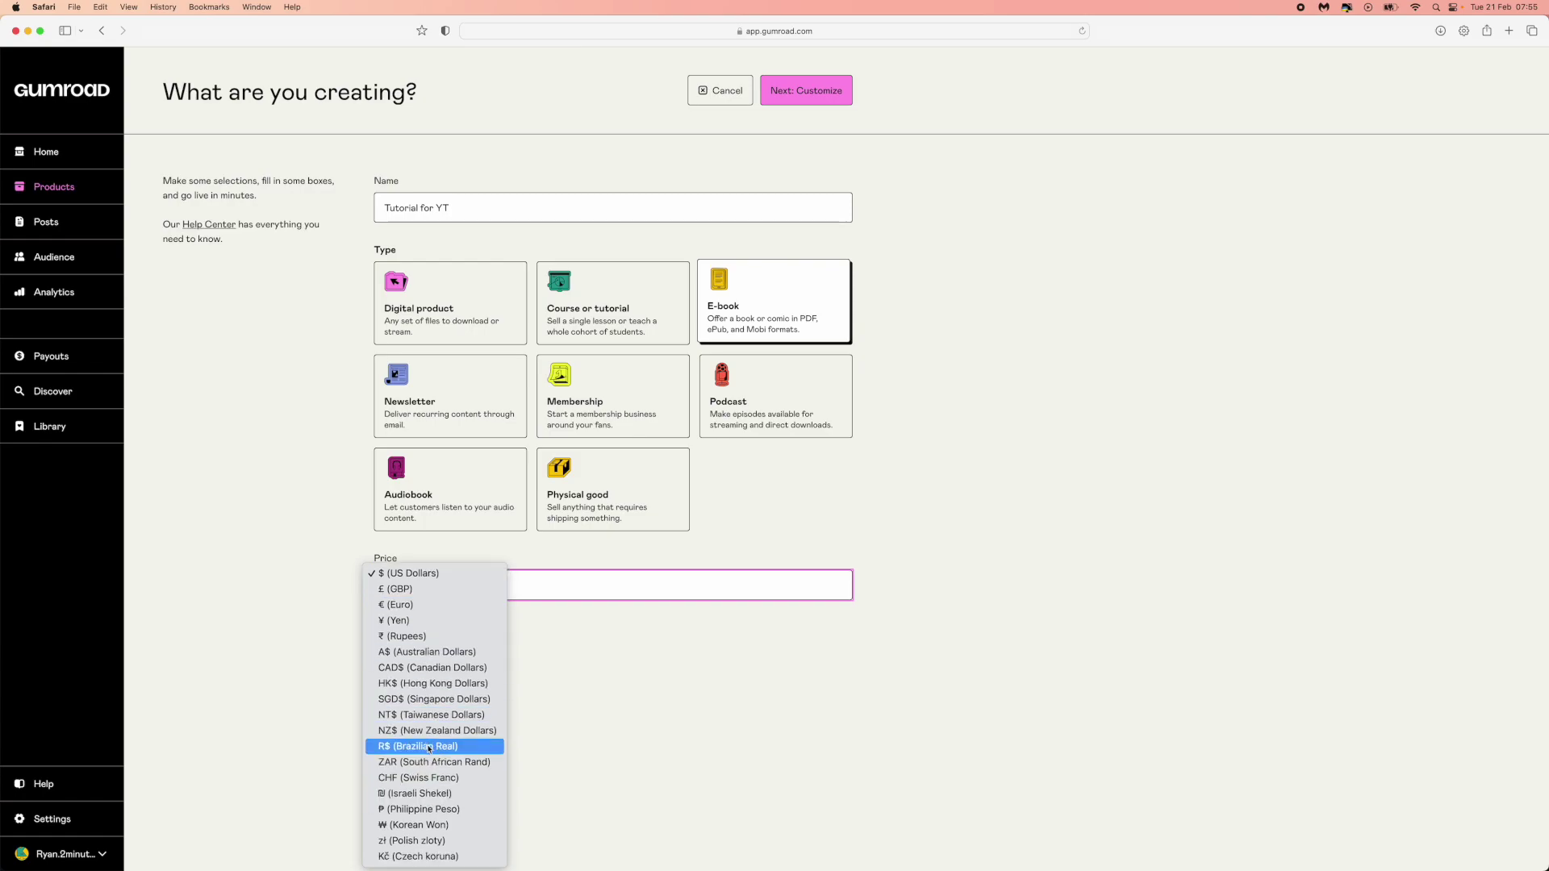
pyautogui.click(411, 593)
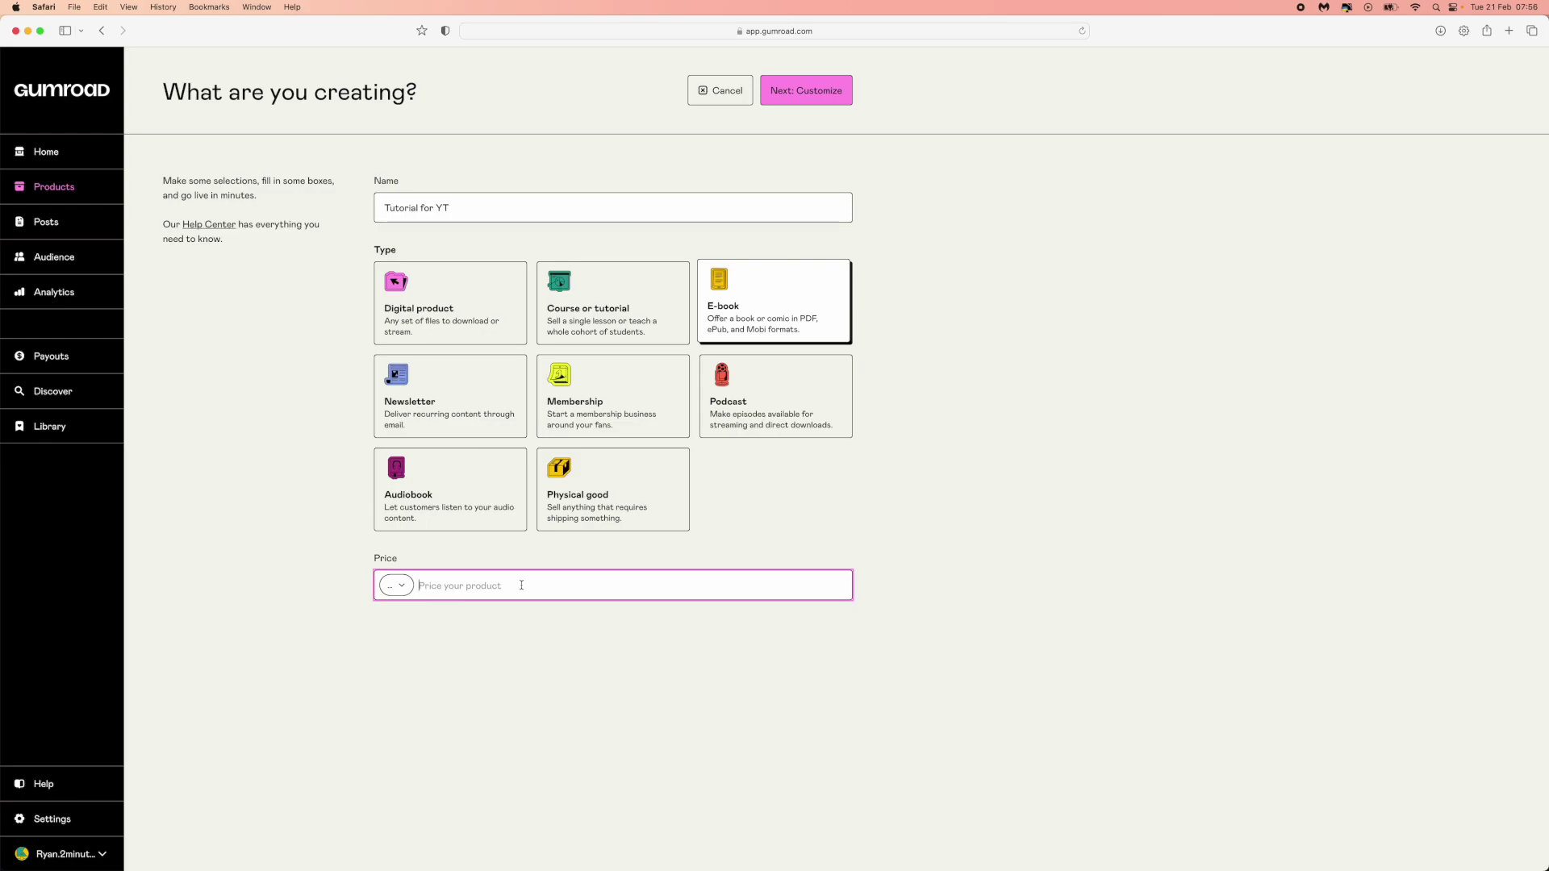
pyautogui.write('19')
pyautogui.write('.00')
pyautogui.press('BackSpace')
pyautogui.press('BackSpace')
pyautogui.write('99')
pyautogui.click(1153, 401)
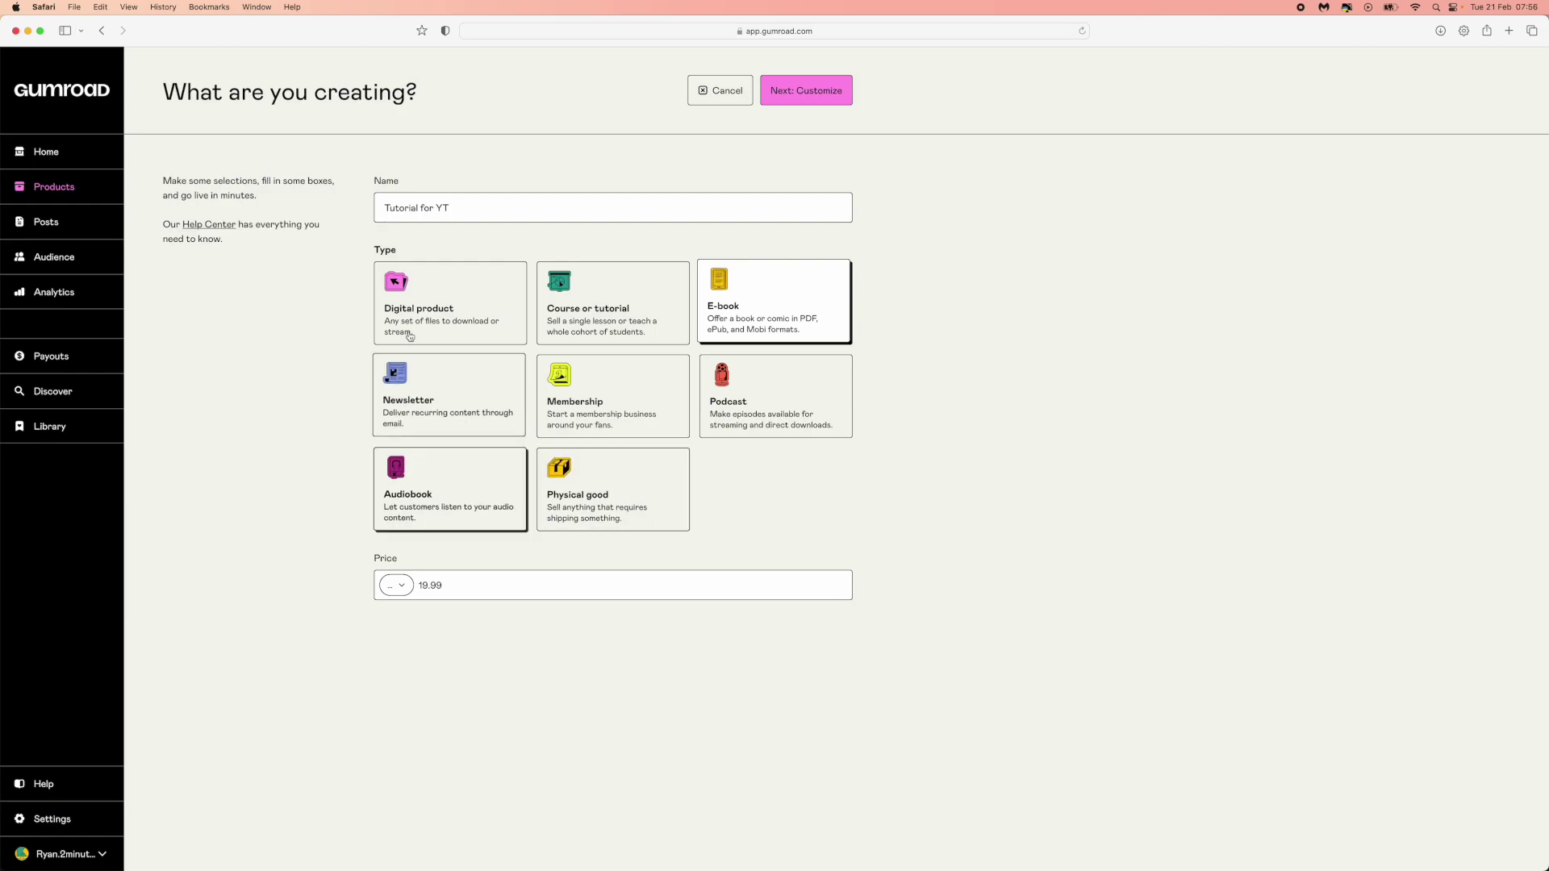
# Continue to the Customize page and write the description 'YouTube tutorial Ebook'.
pyautogui.click(817, 91)
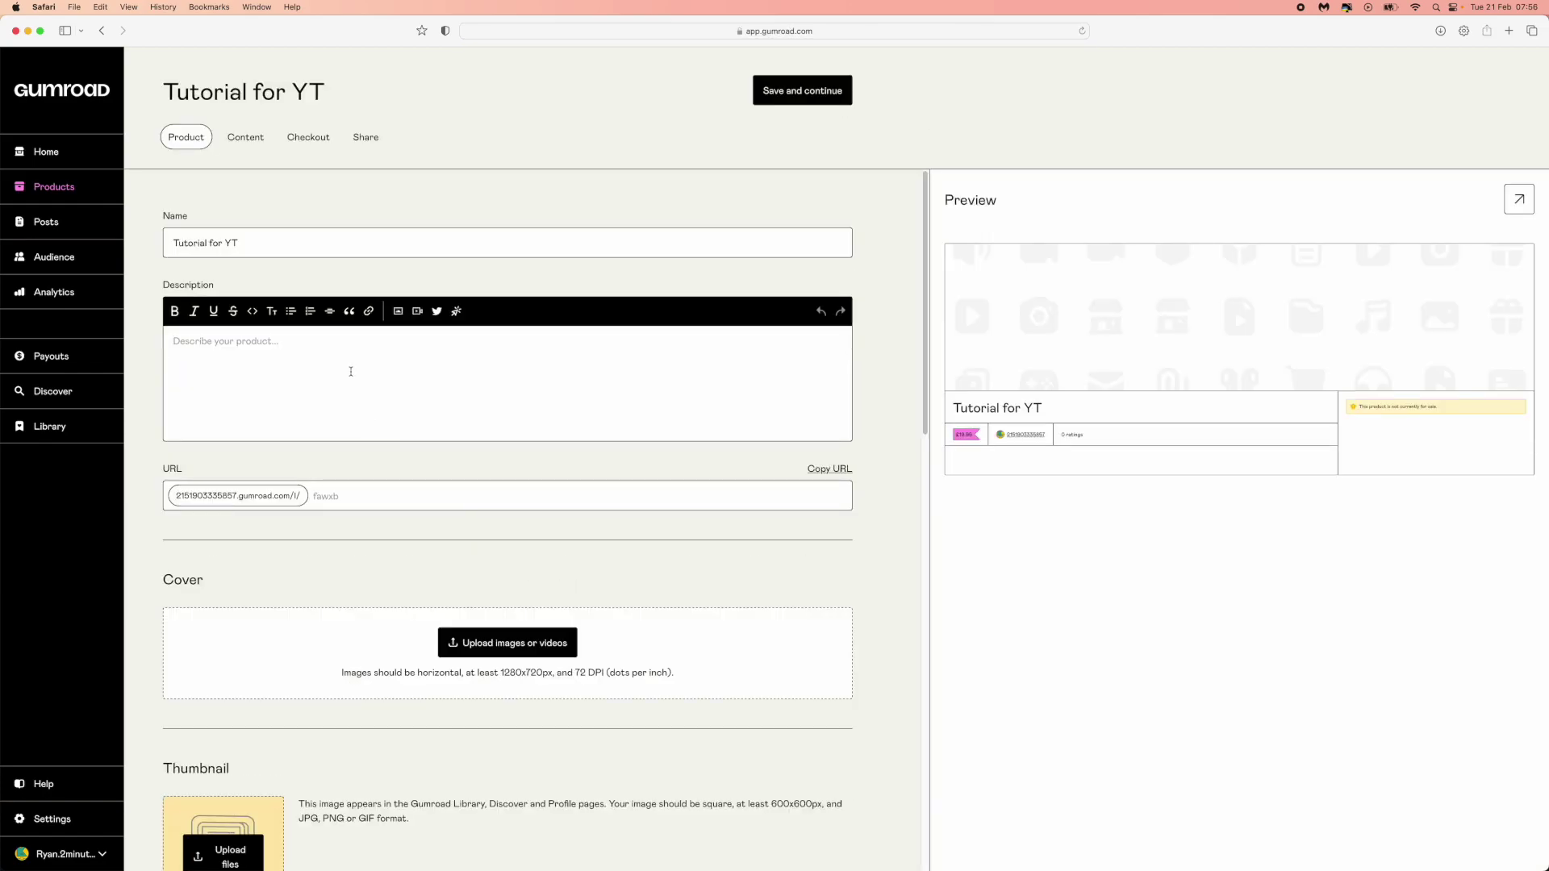
pyautogui.click(265, 340)
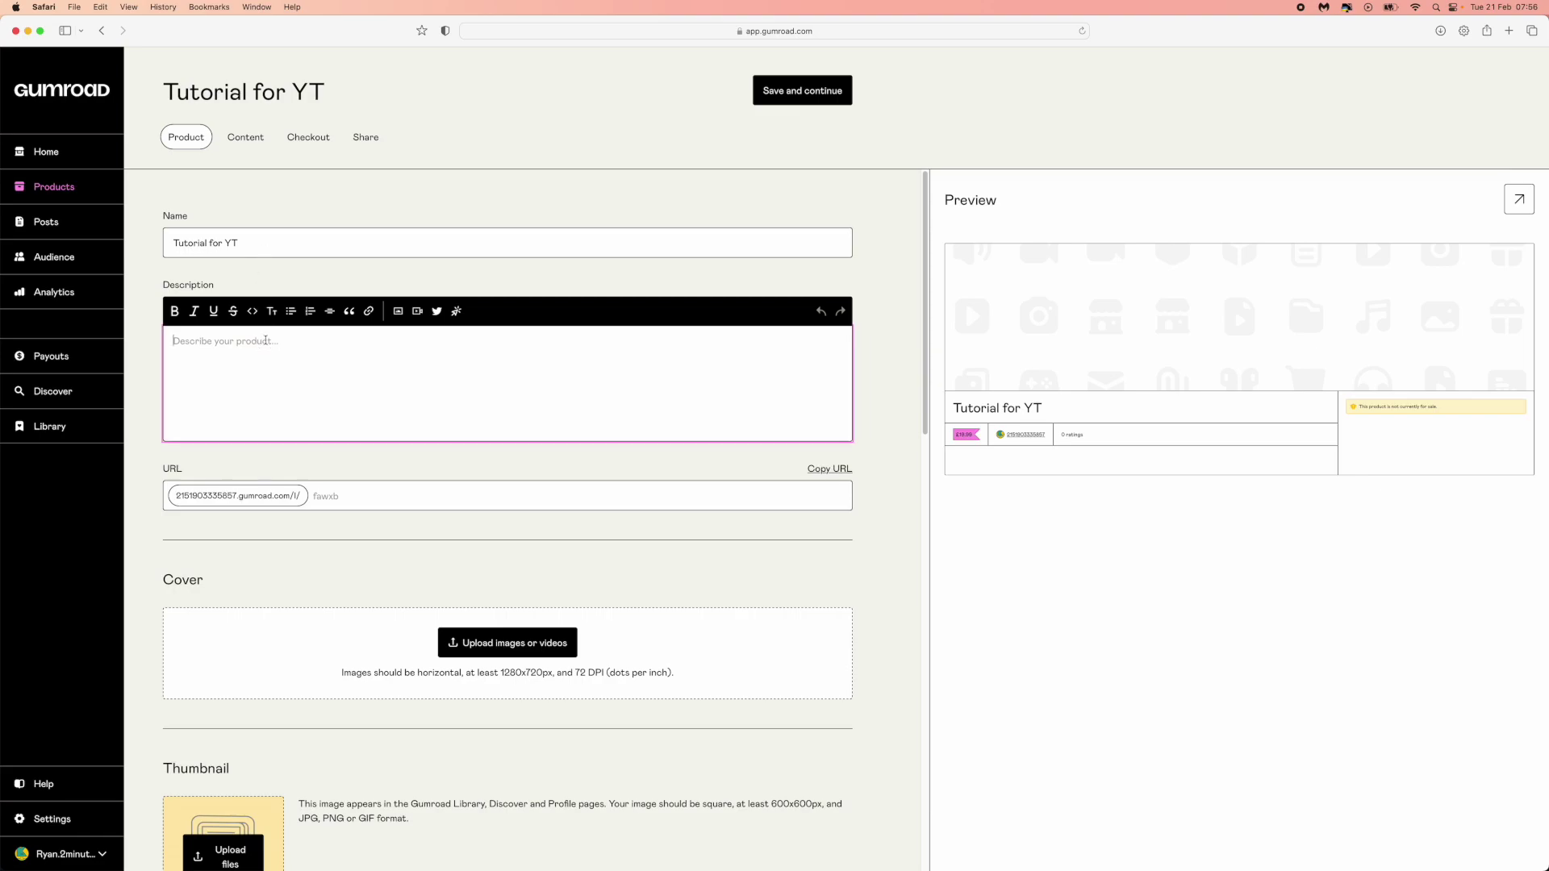
pyautogui.write('You')
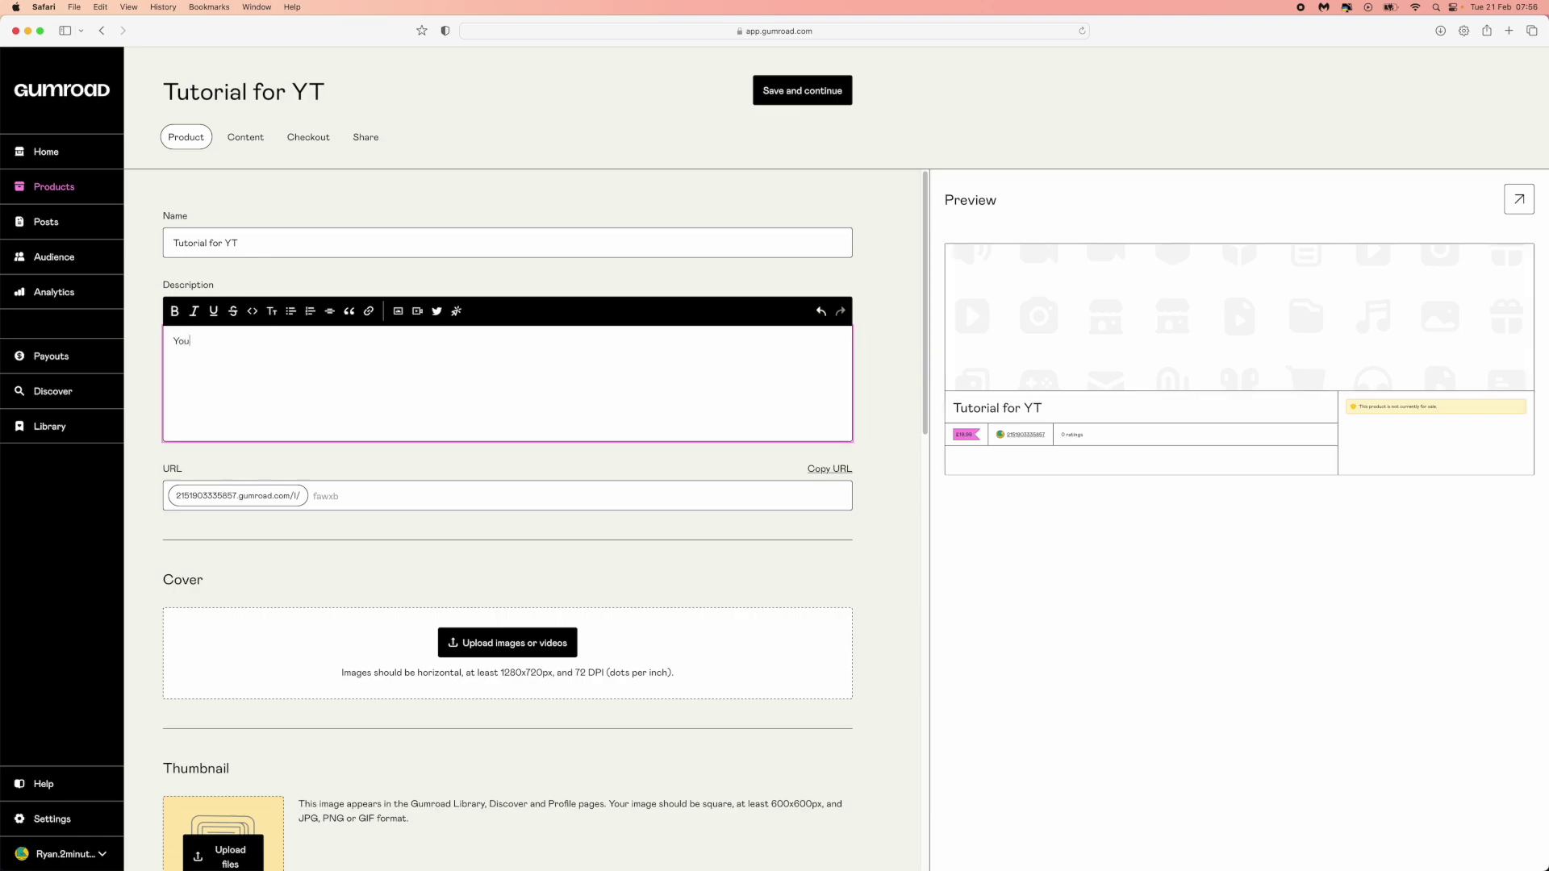
pyautogui.write('Tube tutorial Enn')
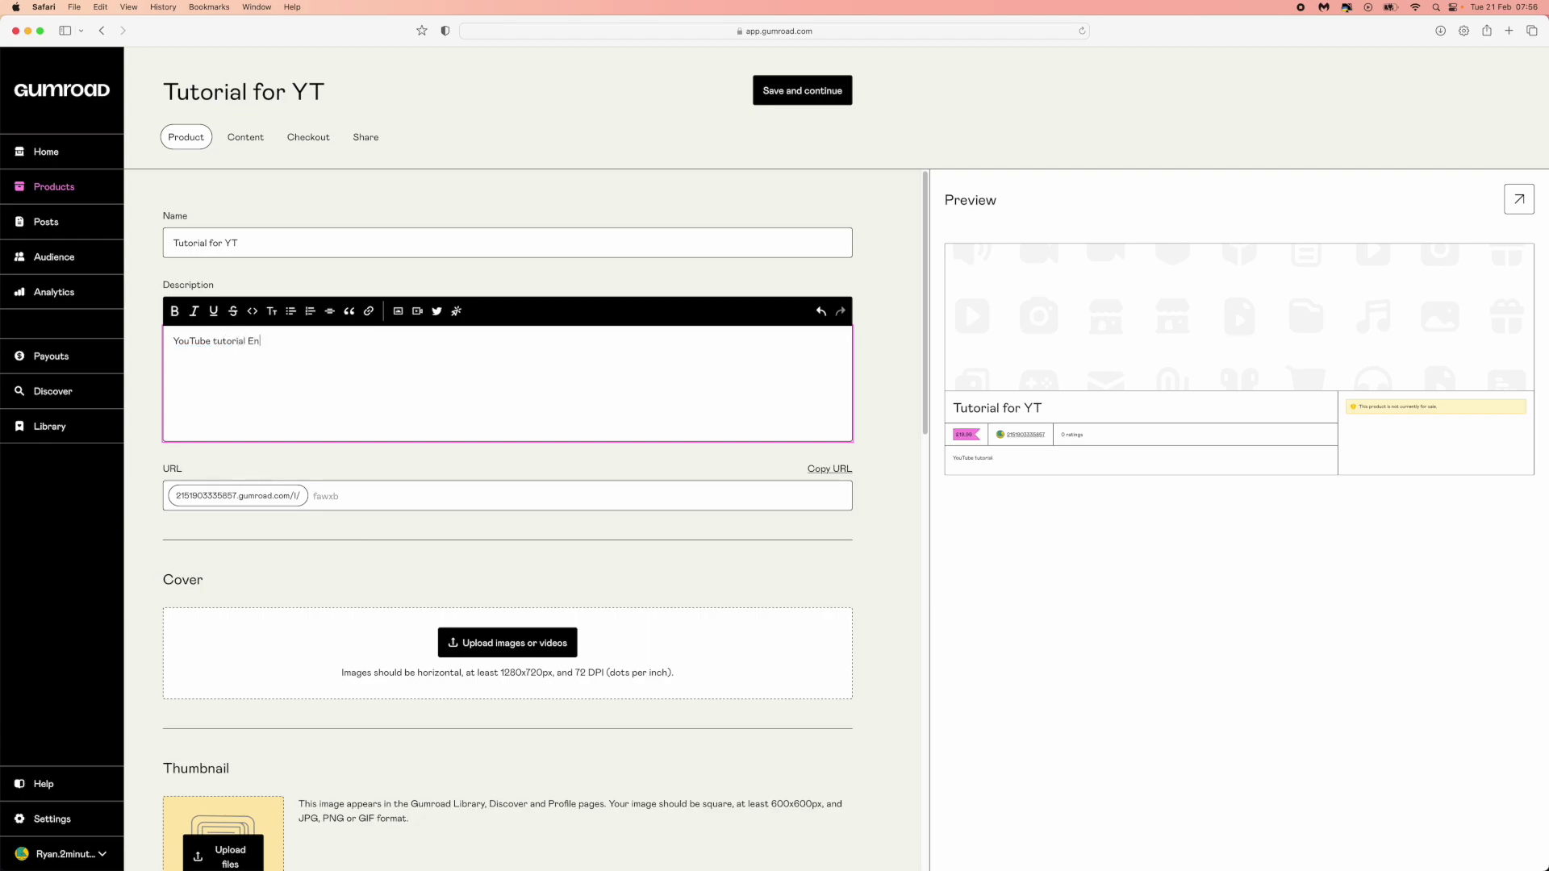
pyautogui.press('BackSpace')
pyautogui.press('BackSpace')
pyautogui.write('book')
pyautogui.moveTo(306, 342); pyautogui.dragTo(168, 339)
pyautogui.click(283, 343)
# Enter 'Ebook' as the ending of the product's URL.
pyautogui.click(337, 500)
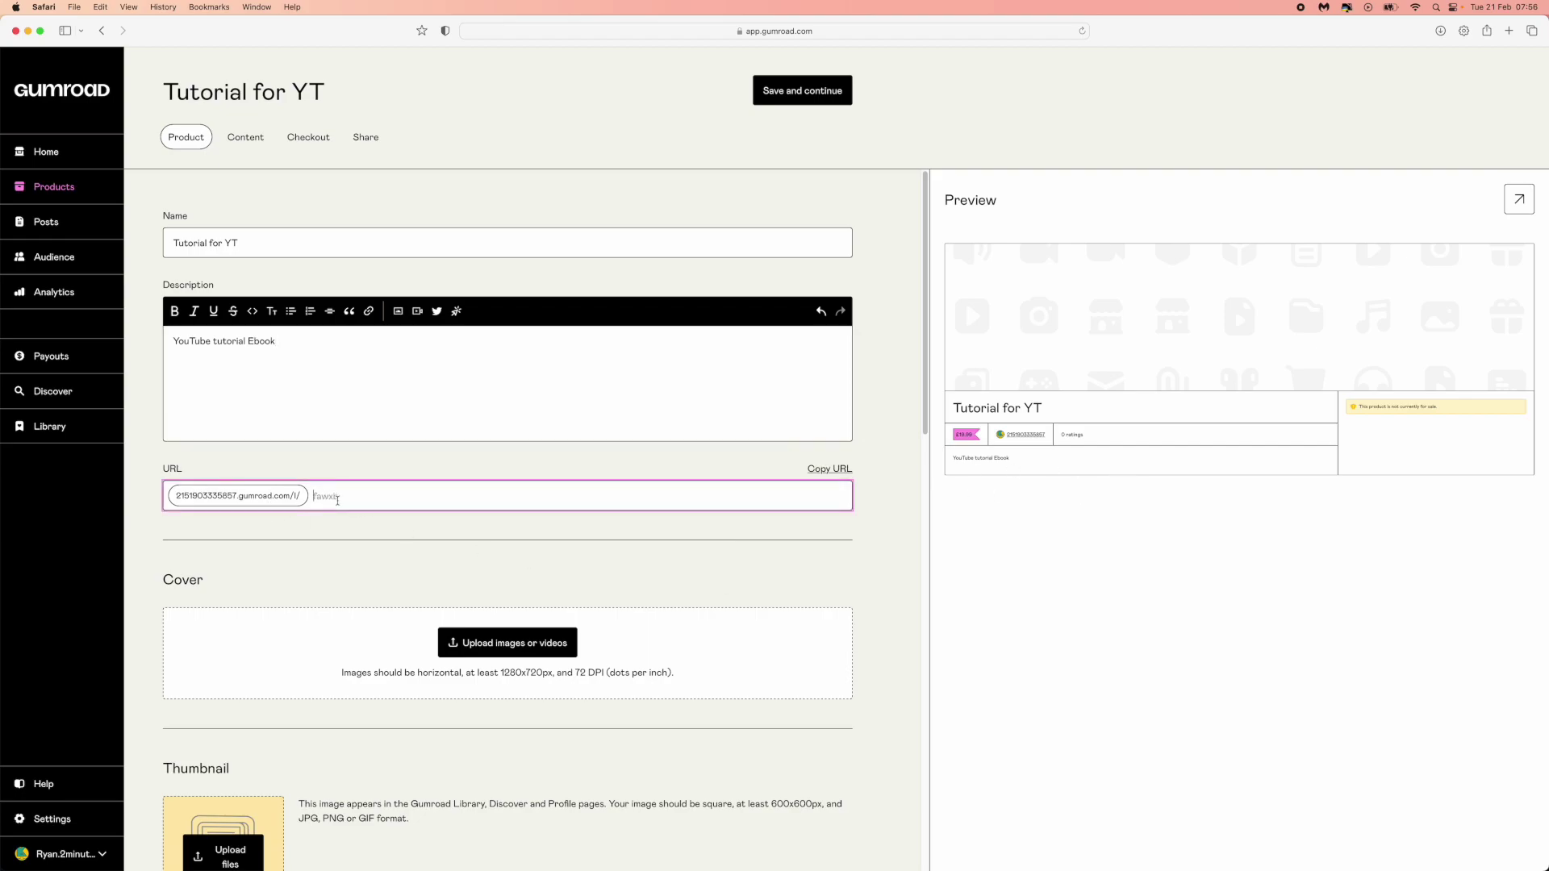
pyautogui.write('Ebook')
pyautogui.scroll(-1, 290, 492)
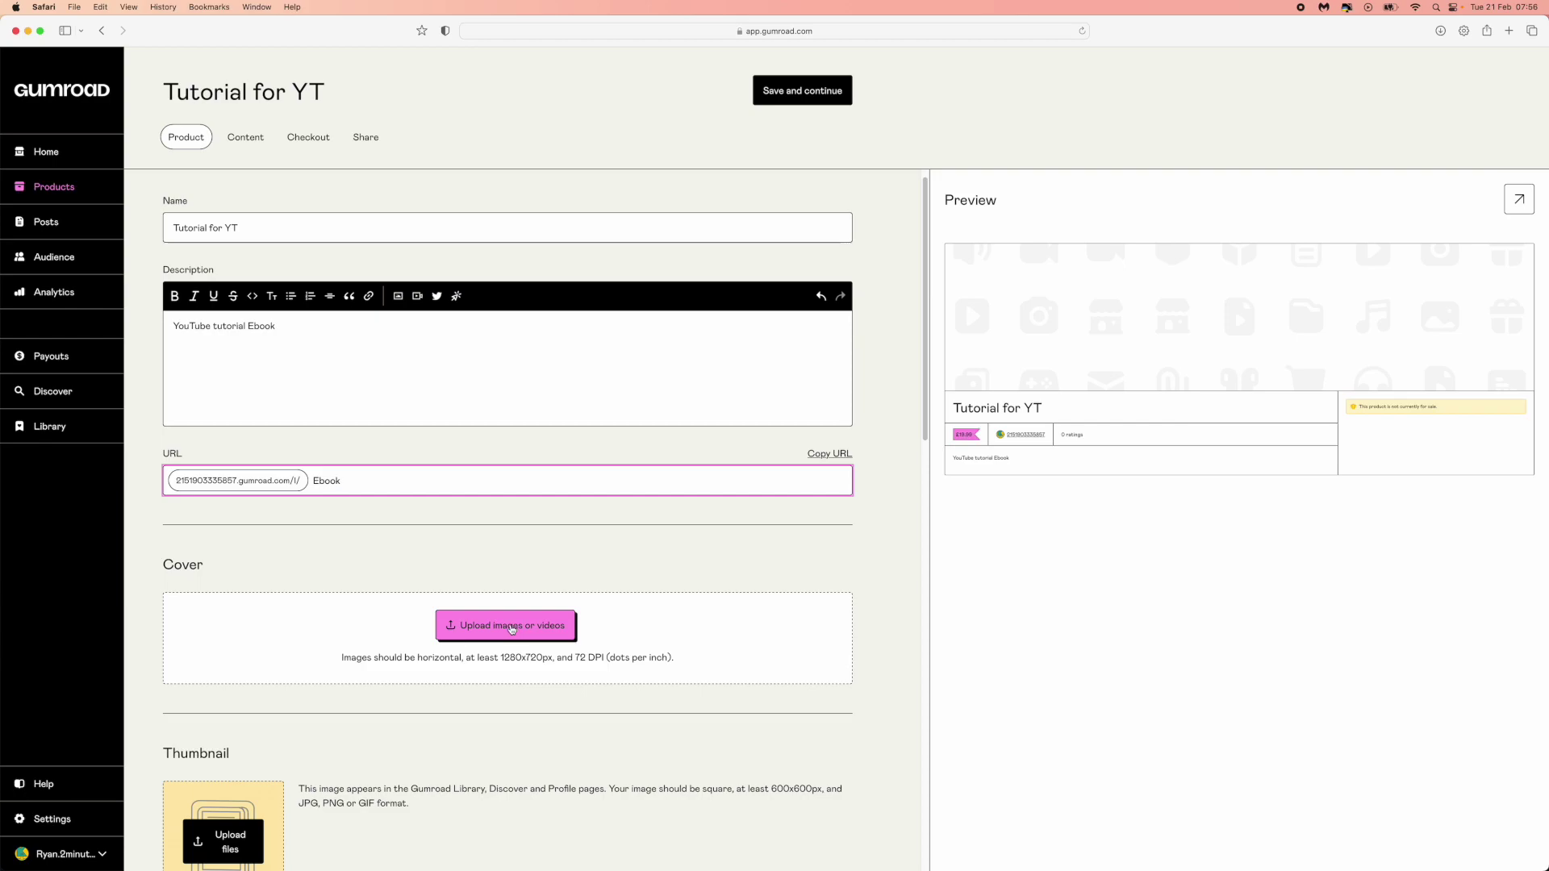
# Look at the cover and thumbnail upload options, then dismiss them without uploading.
pyautogui.click(488, 632)
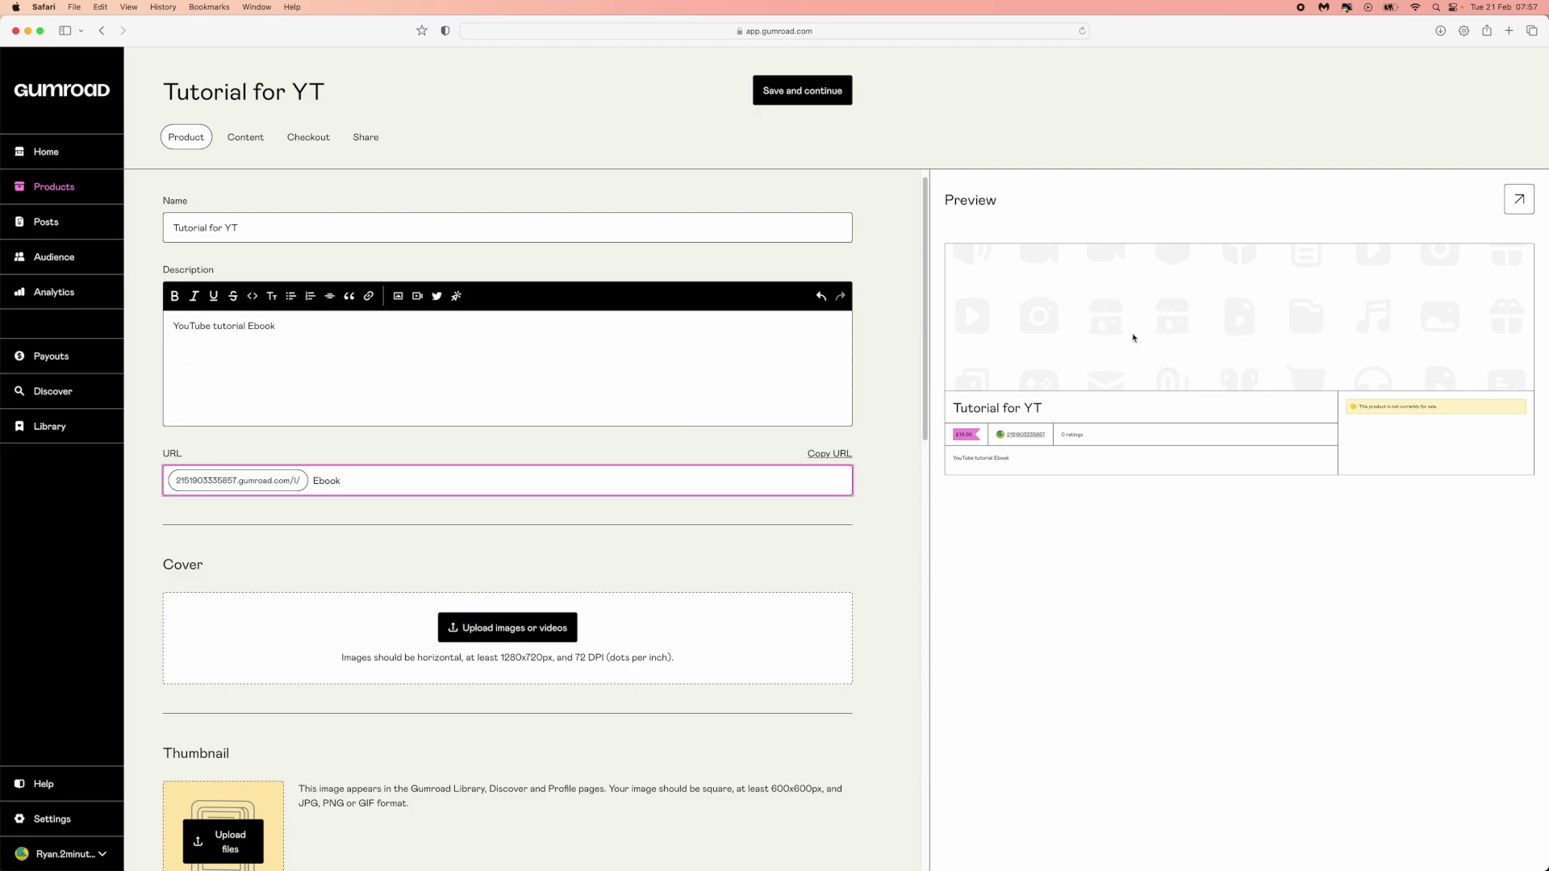
pyautogui.scroll(-2, 462, 368)
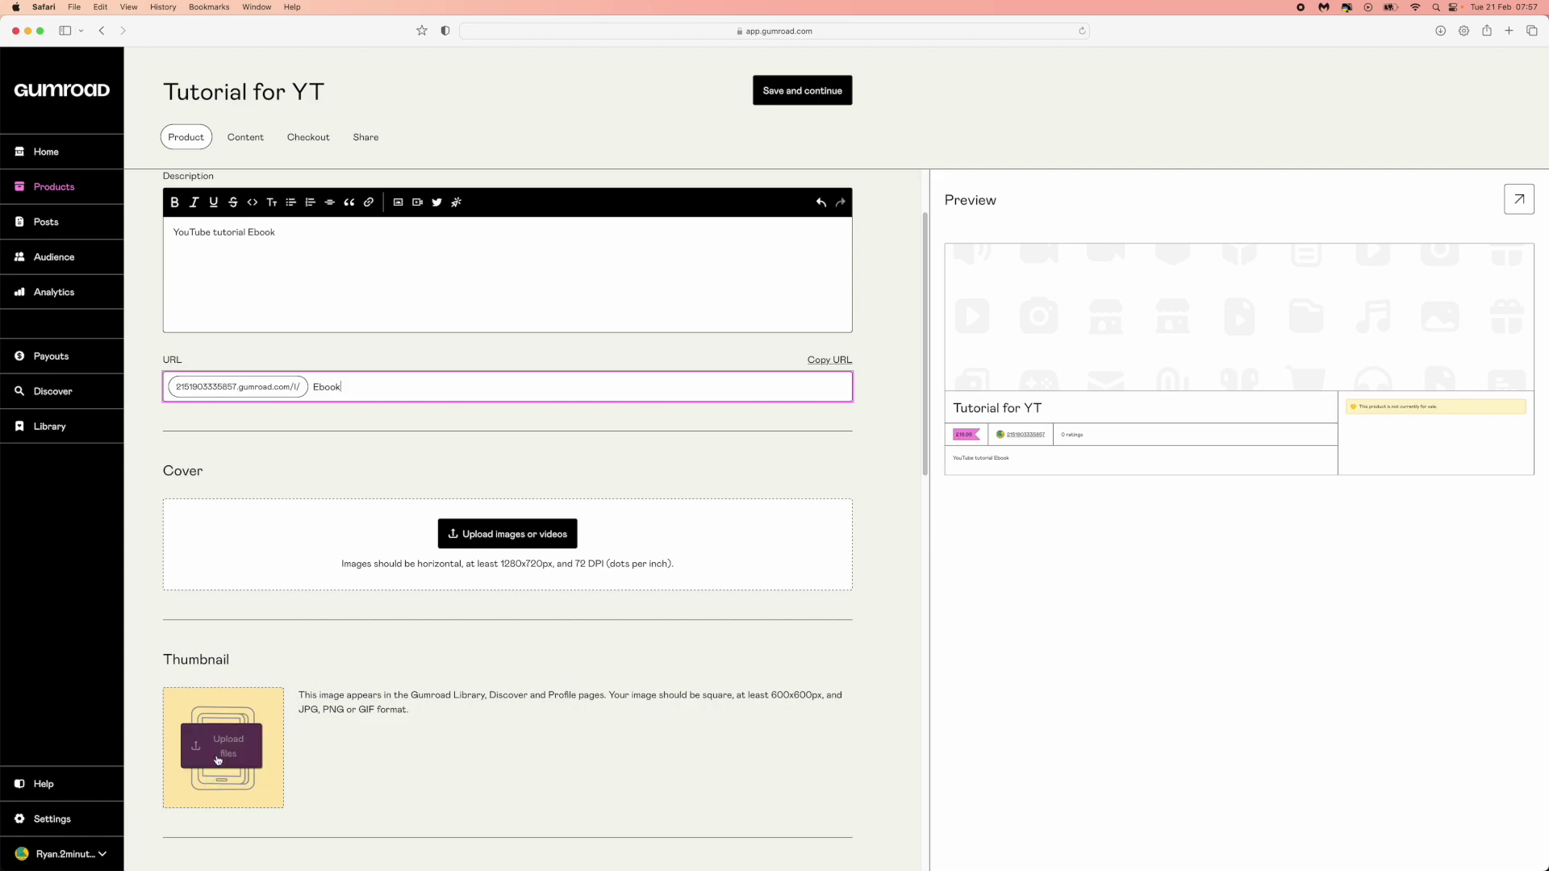
pyautogui.click(261, 754)
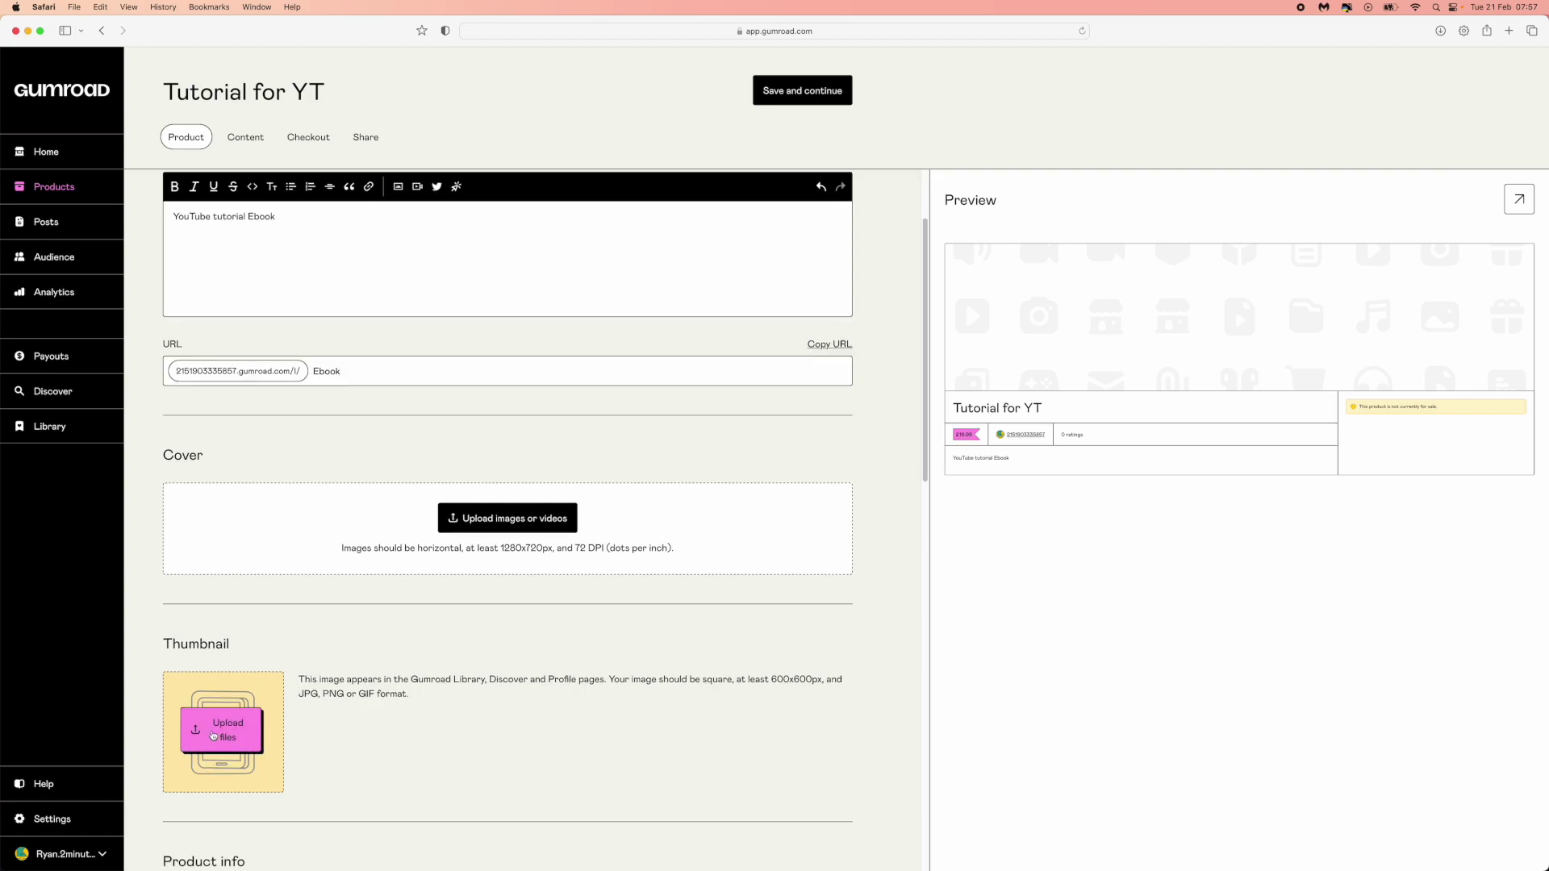
pyautogui.click(212, 736)
pyautogui.click(1328, 760)
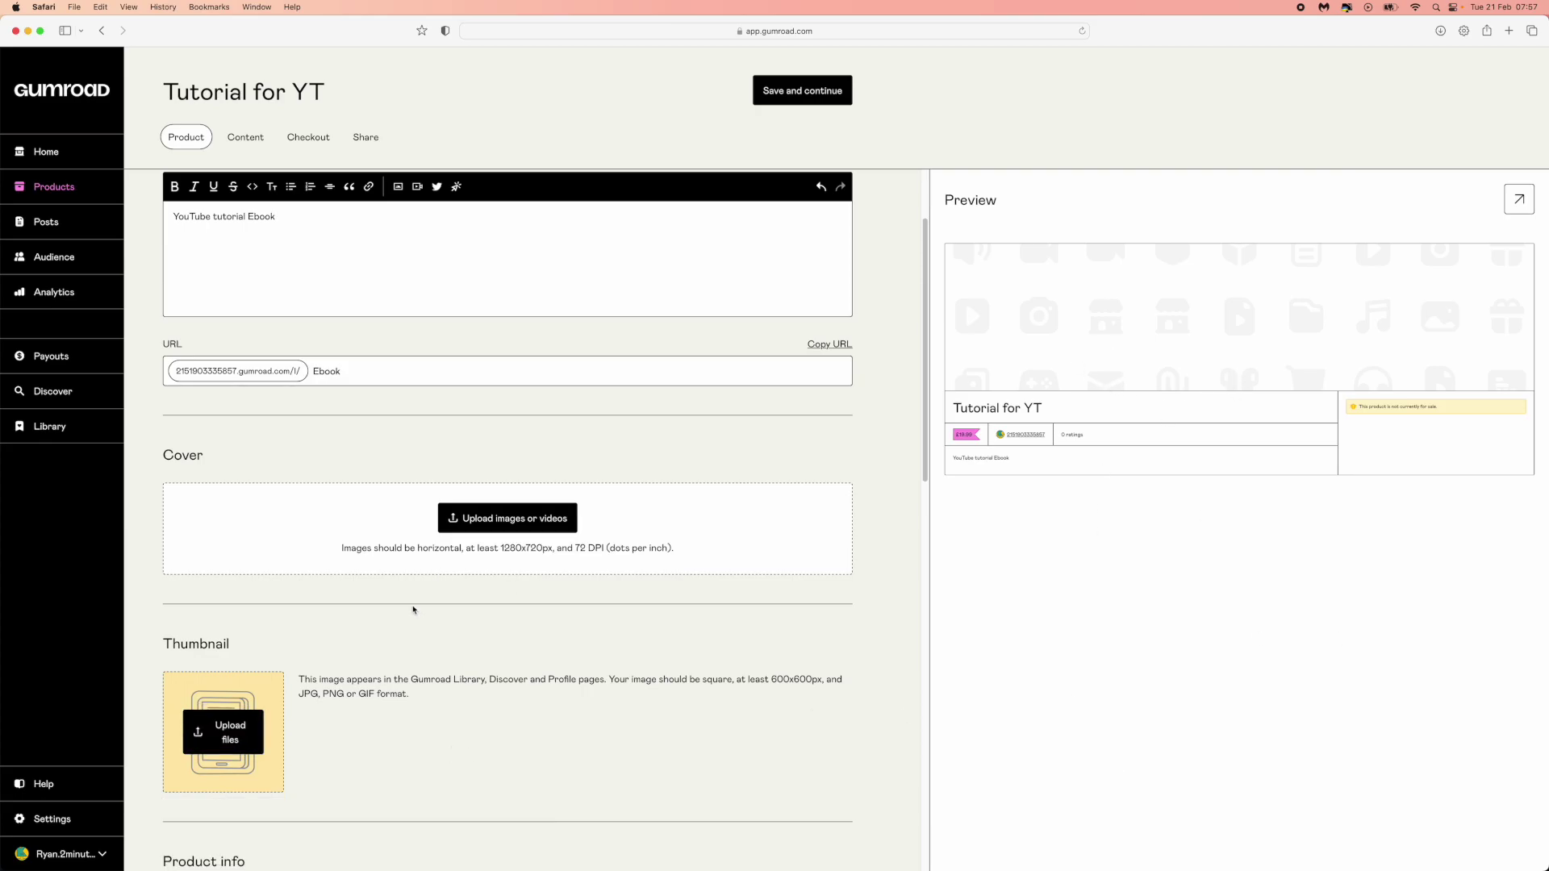
pyautogui.scroll(-5, 358, 599)
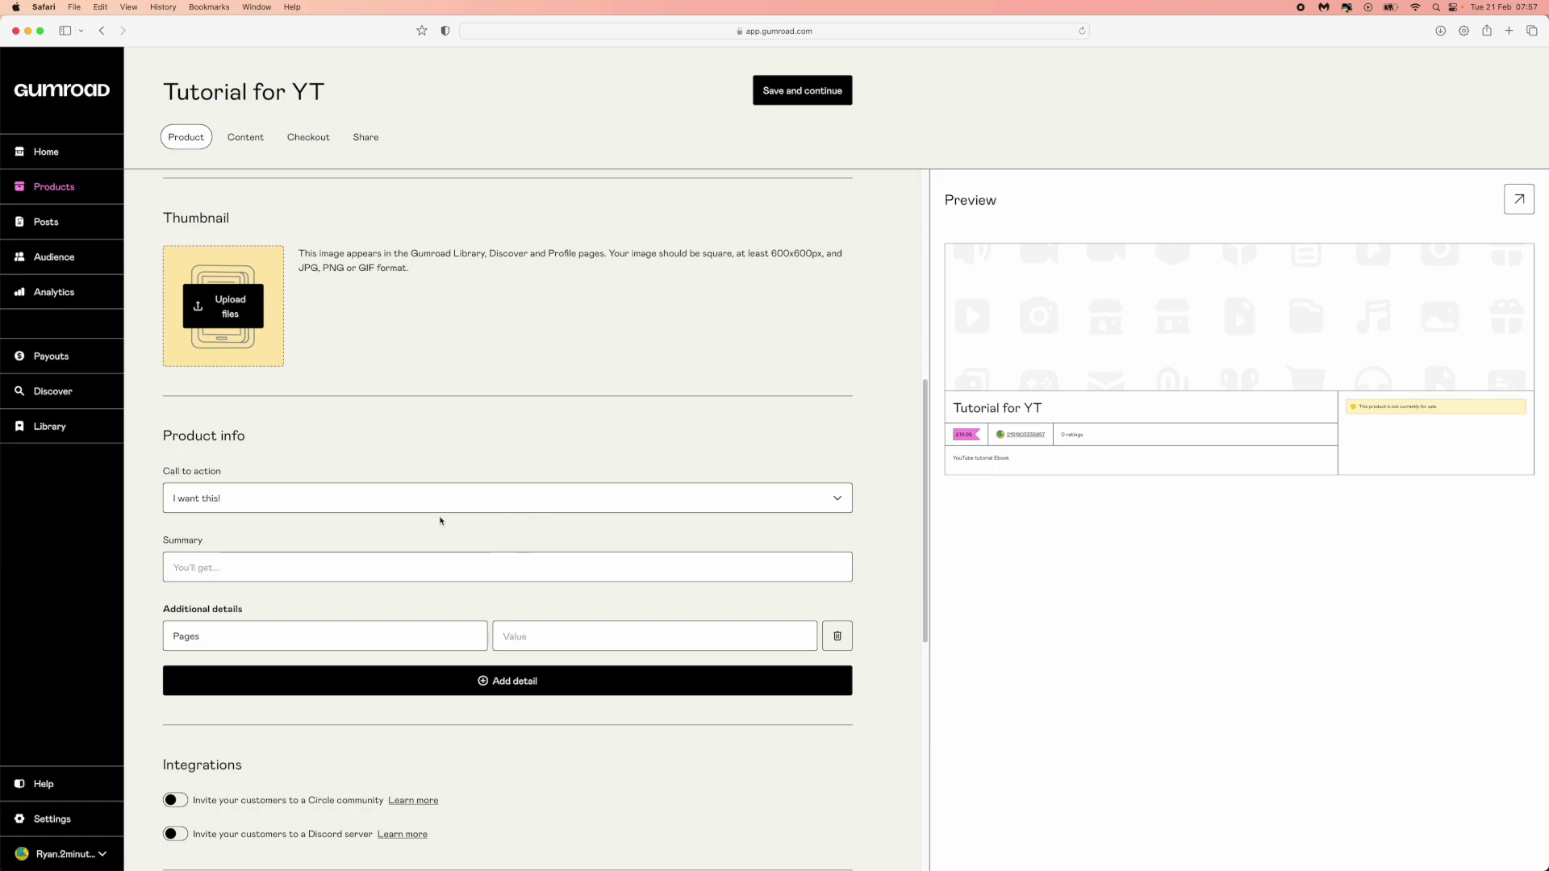
# Choose 'Buy this' as the call to action and enter the summary 'Step by Step tutorial guide'.
pyautogui.click(842, 498)
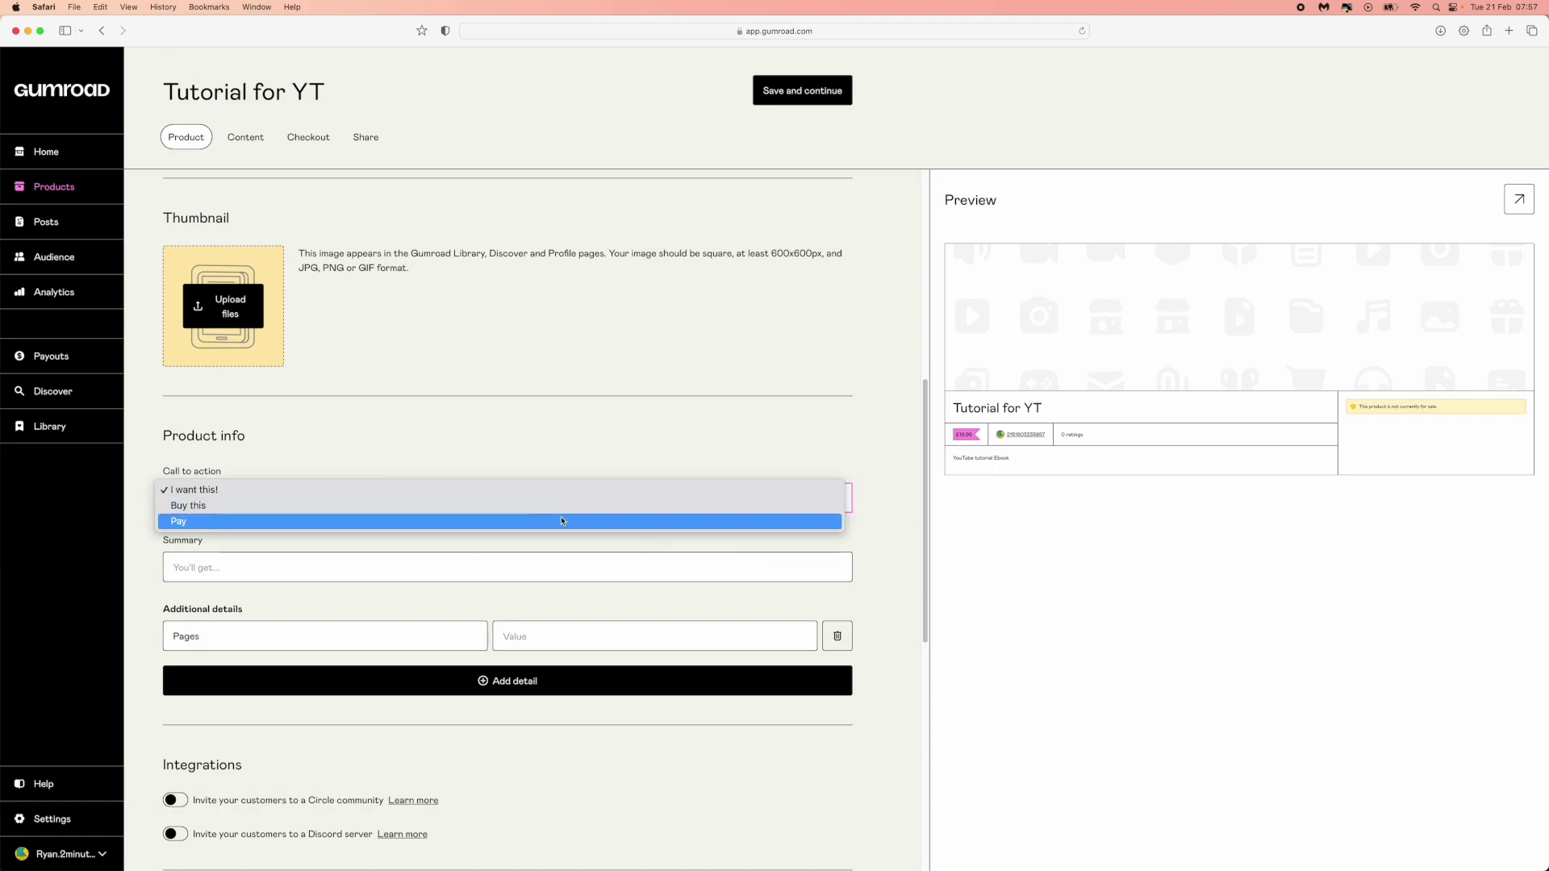
pyautogui.click(242, 506)
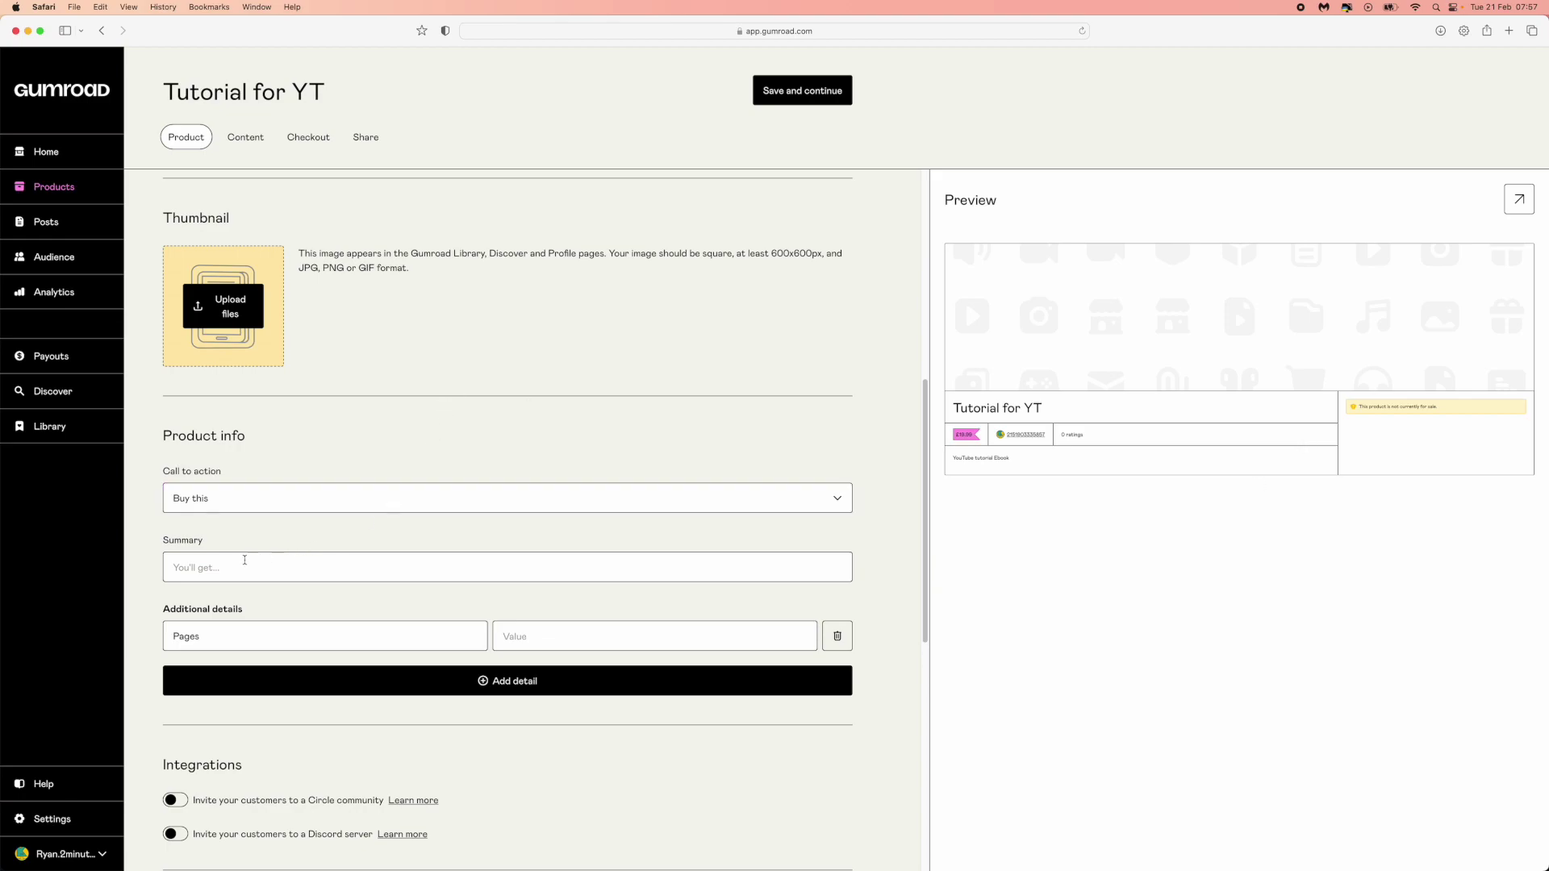
pyautogui.click(244, 560)
pyautogui.write('Tutp')
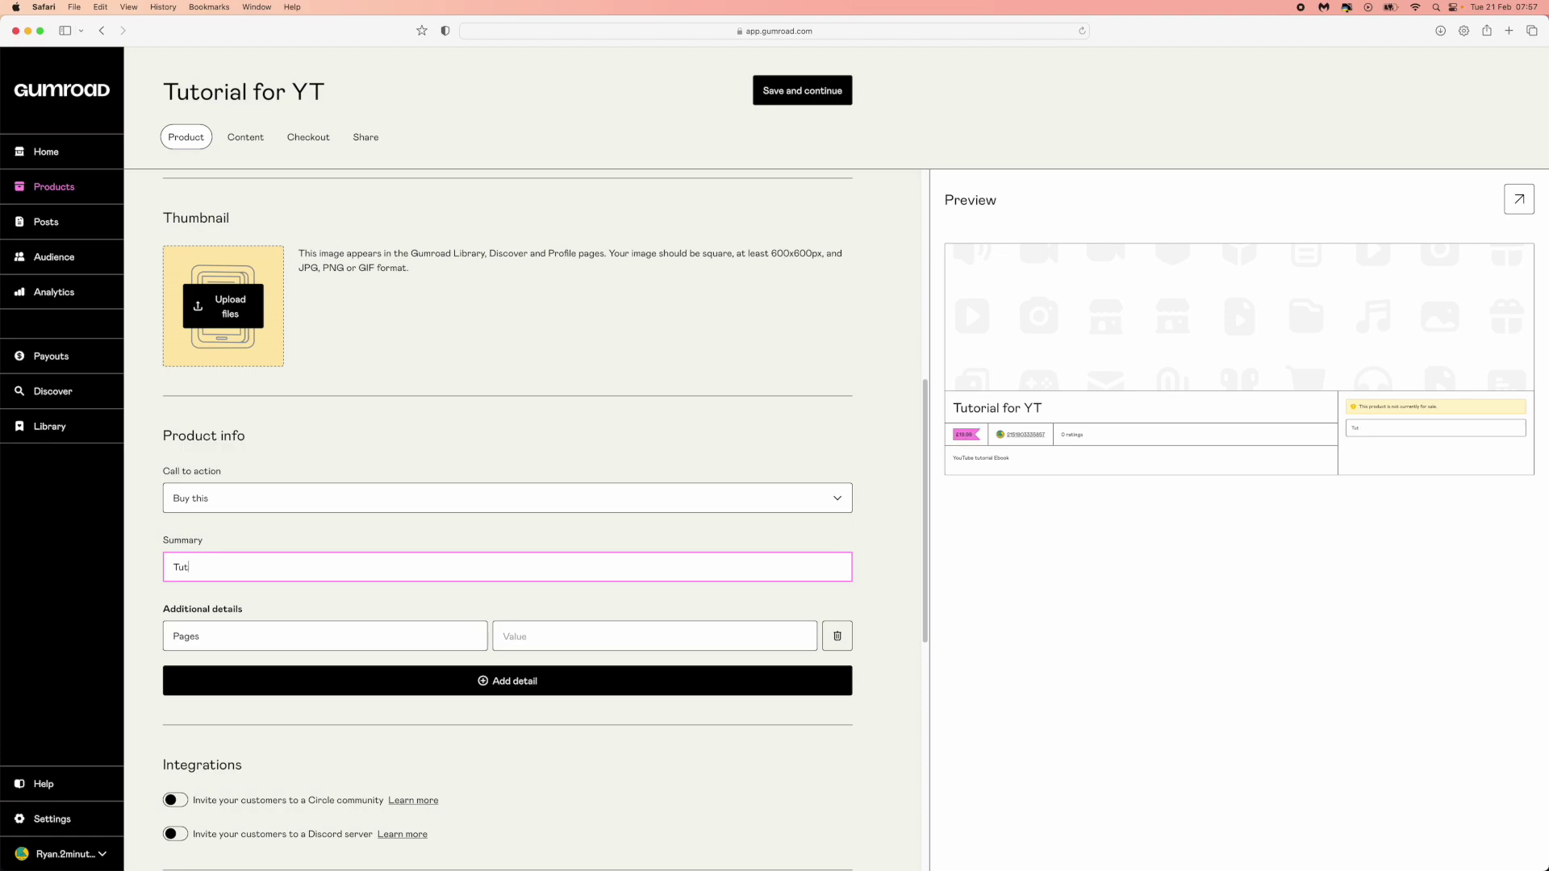
pyautogui.press('BackSpace')
pyautogui.press('BackSpace')
pyautogui.press('BackSpace')
pyautogui.press('BackSpace')
pyautogui.write('Step by Step tutorial gudi')
pyautogui.press('BackSpace')
pyautogui.press('BackSpace')
pyautogui.write('ide')
pyautogui.tripleClick(255, 555)
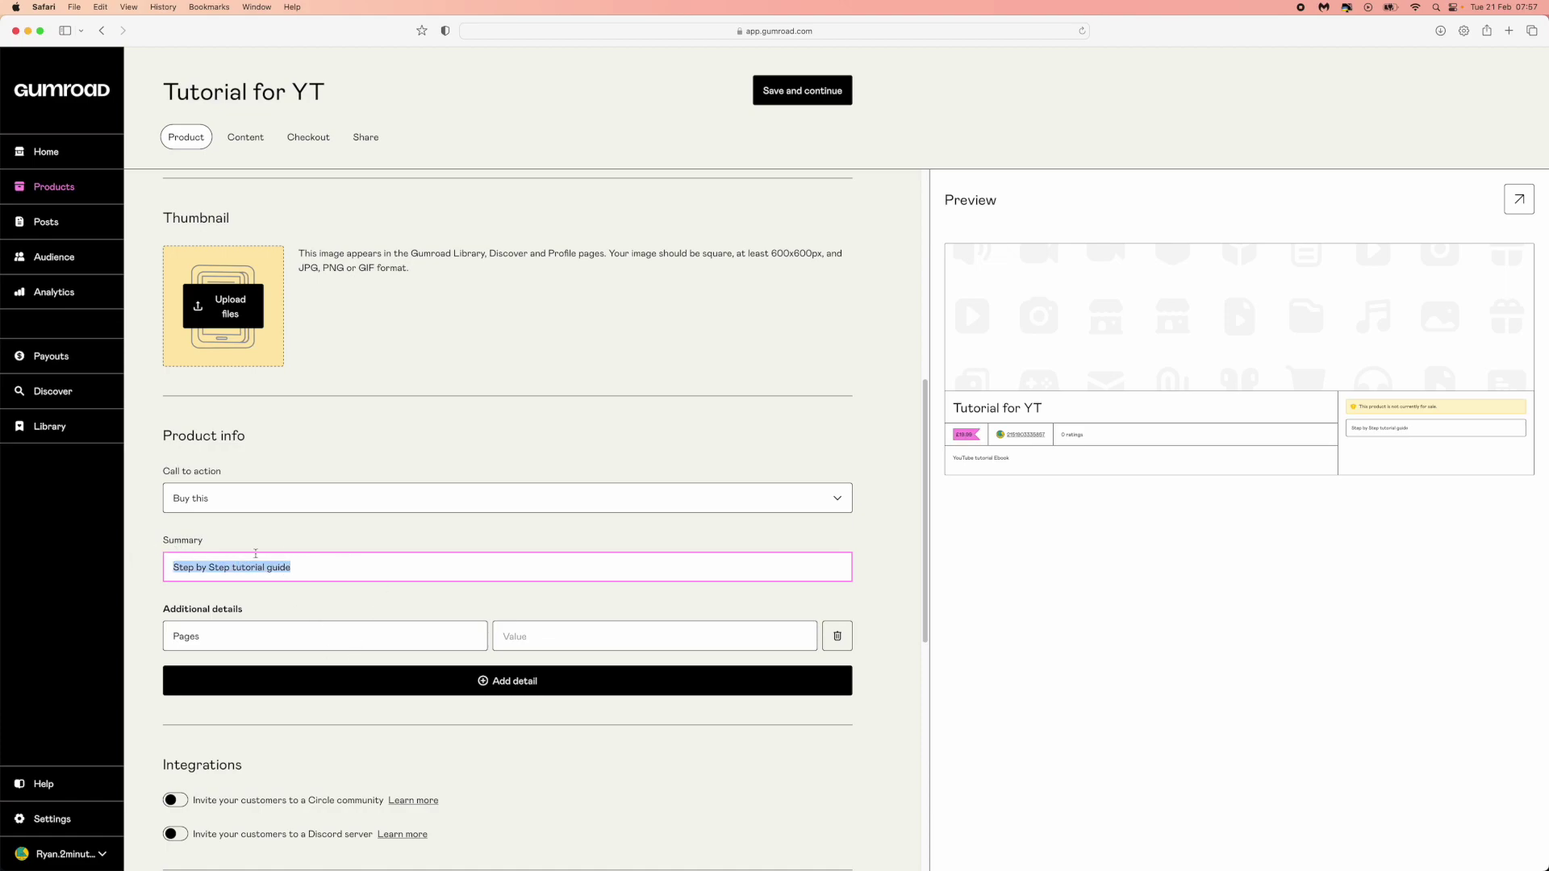
pyautogui.moveTo(359, 573); pyautogui.dragTo(234, 559)
pyautogui.scroll(-7, 379, 735)
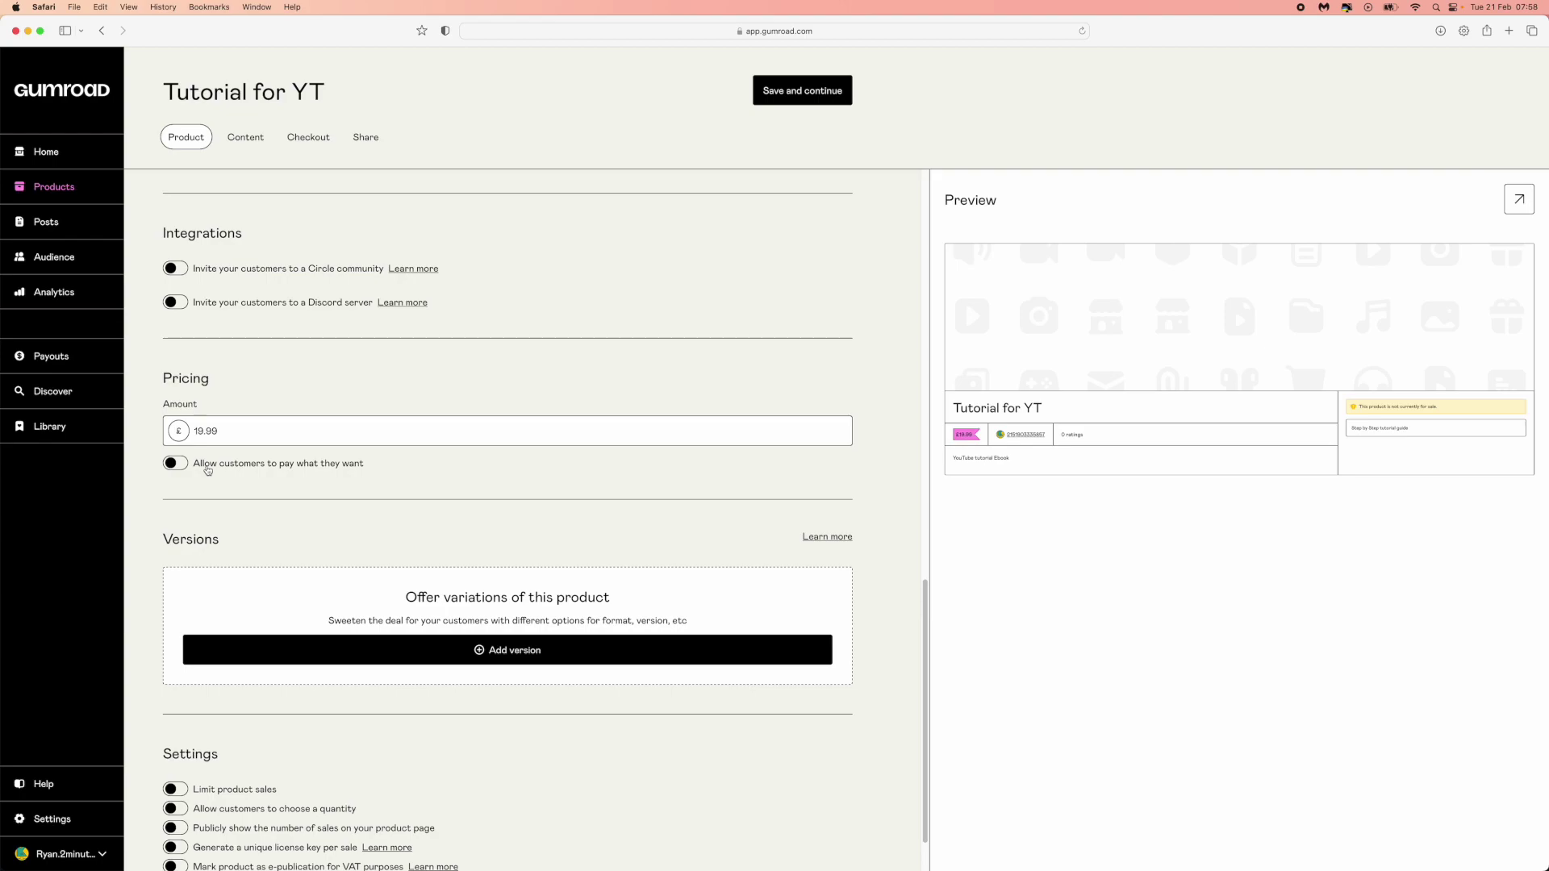
pyautogui.click(175, 465)
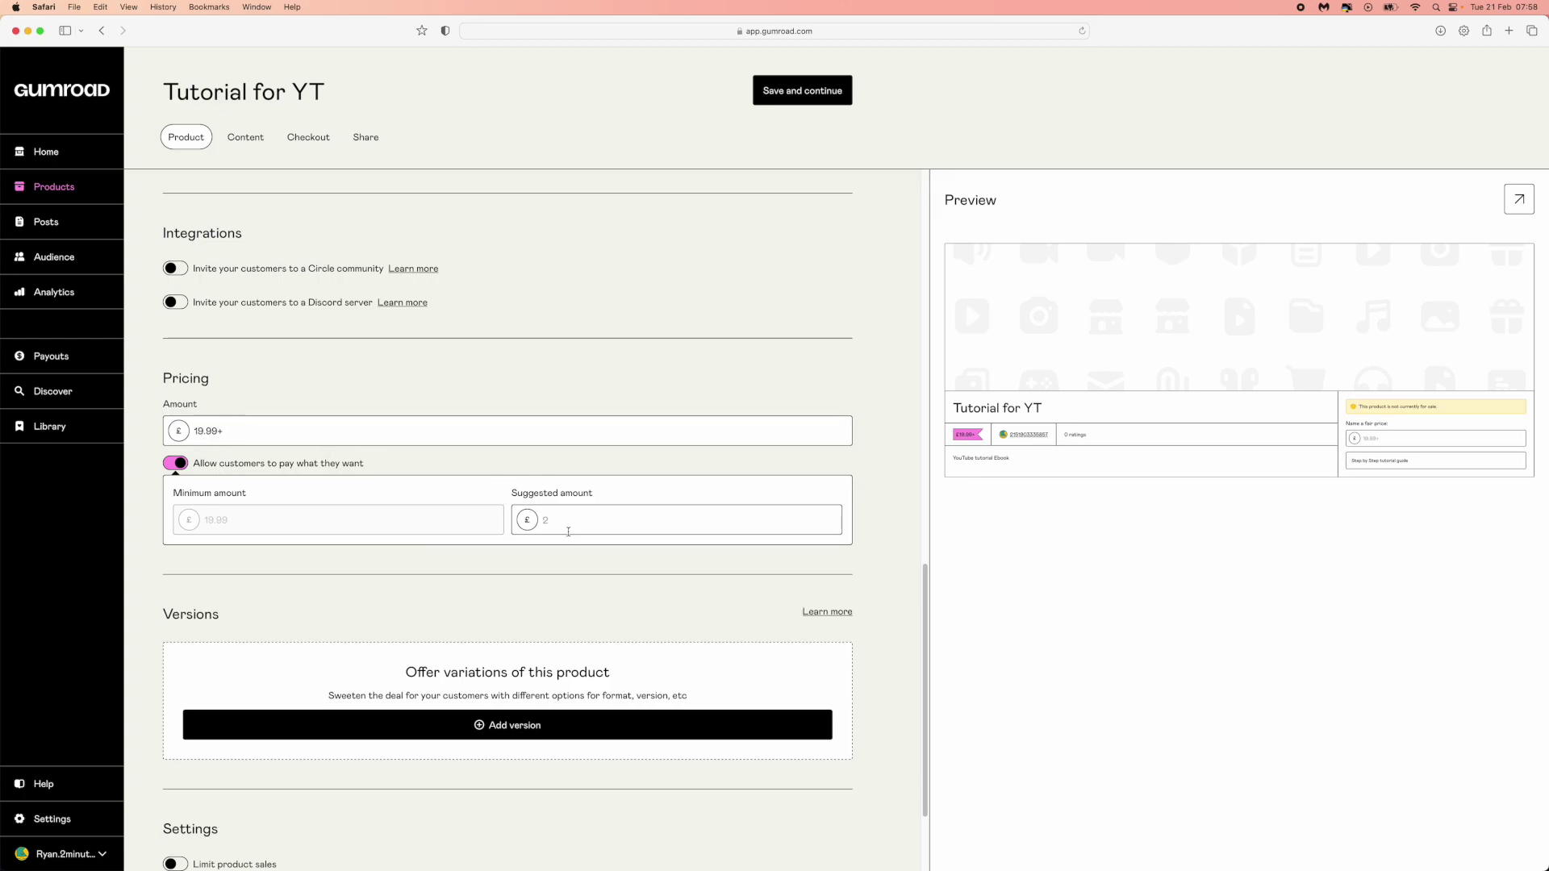
pyautogui.click(588, 516)
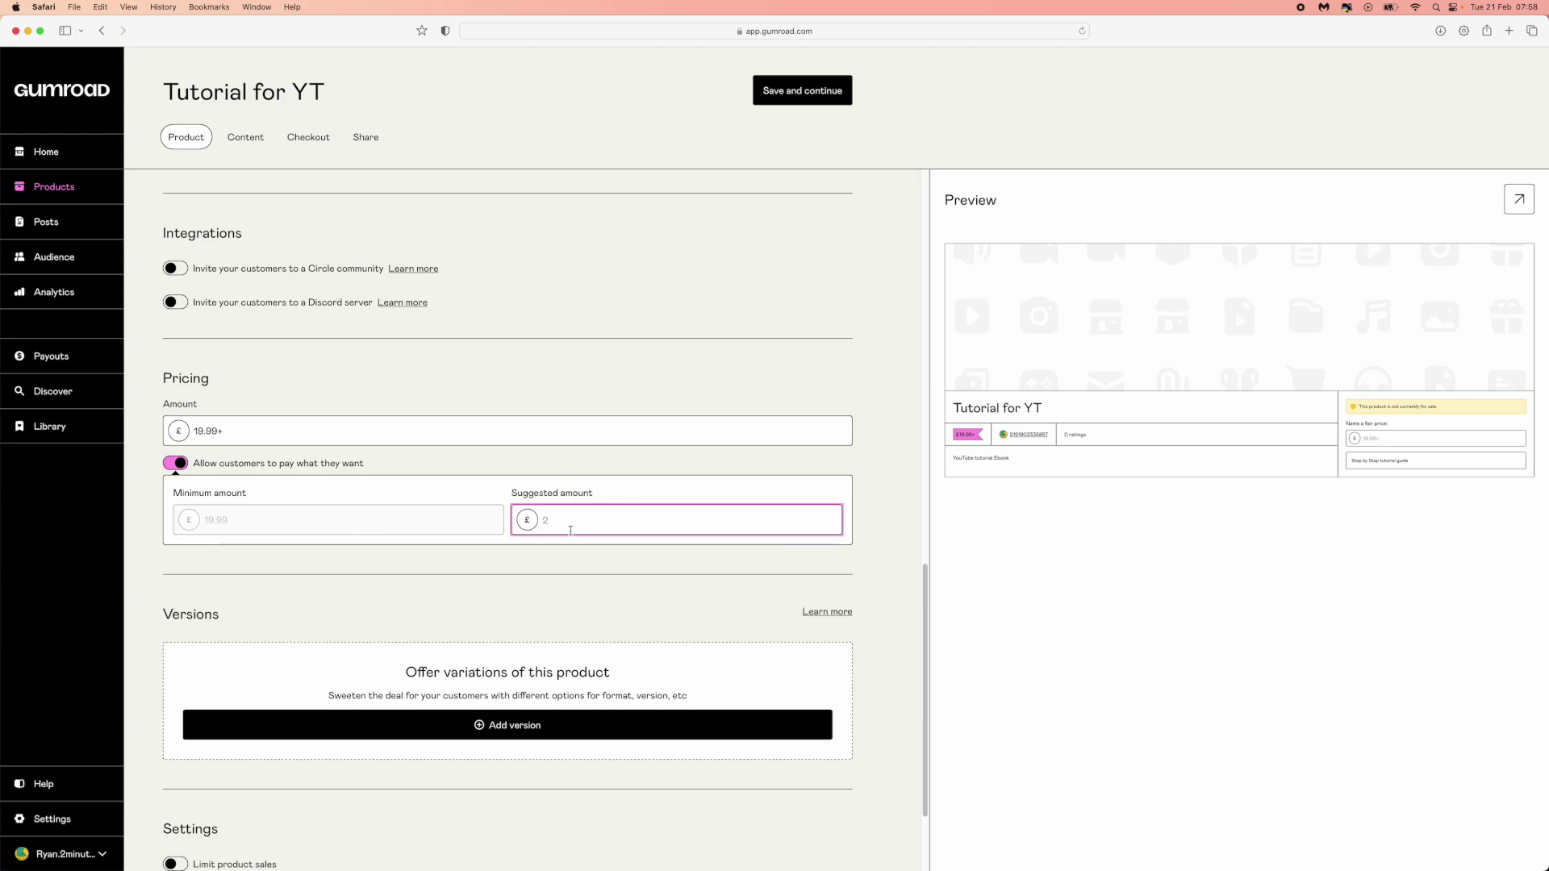
pyautogui.click(205, 465)
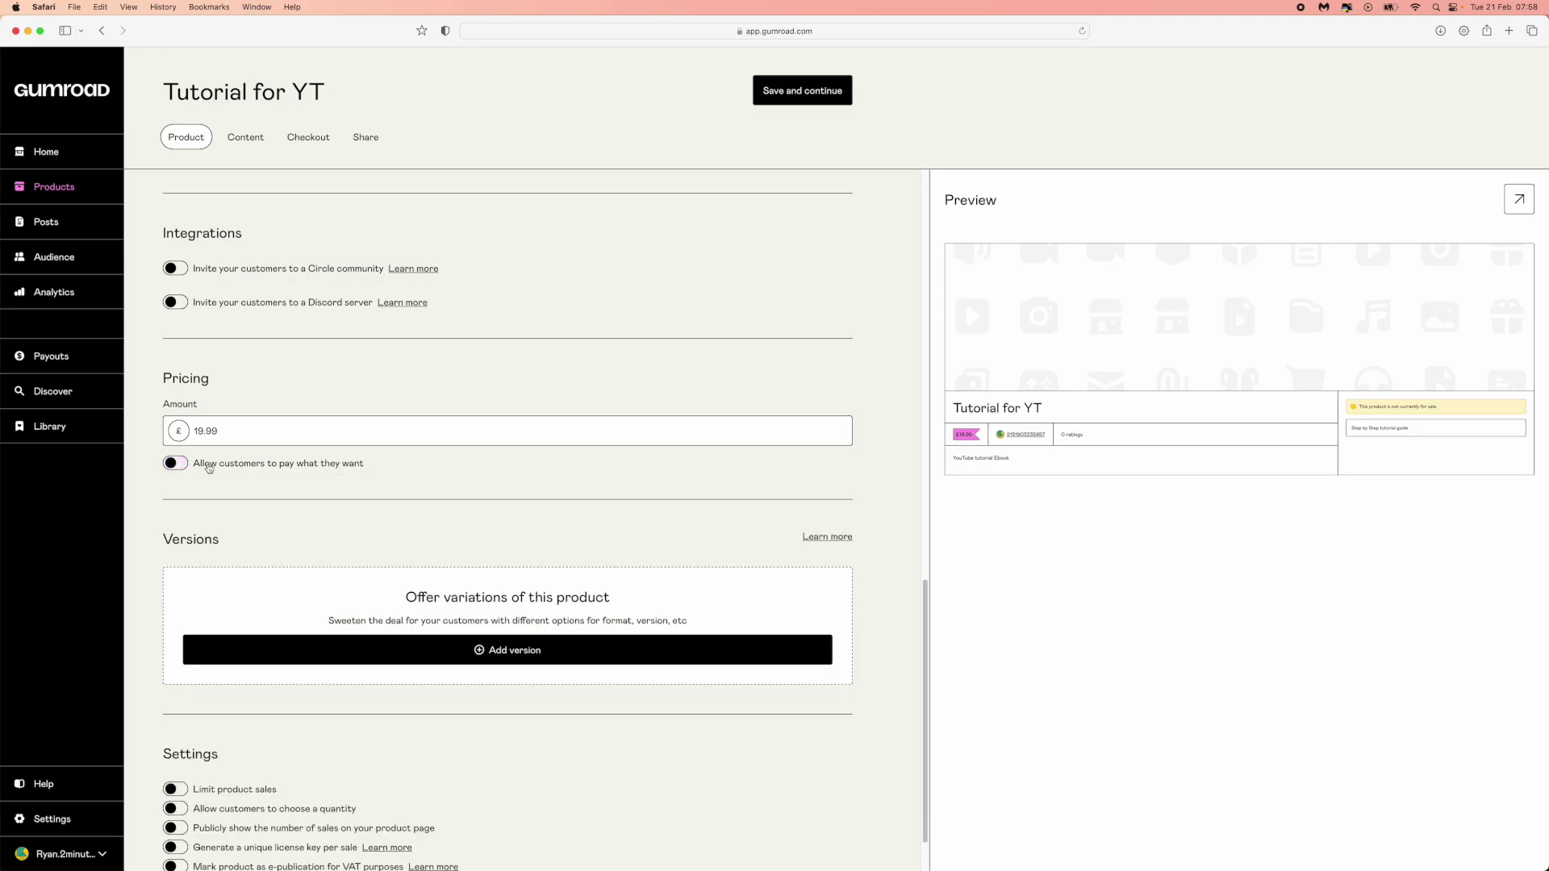
pyautogui.scroll(-2, 565, 678)
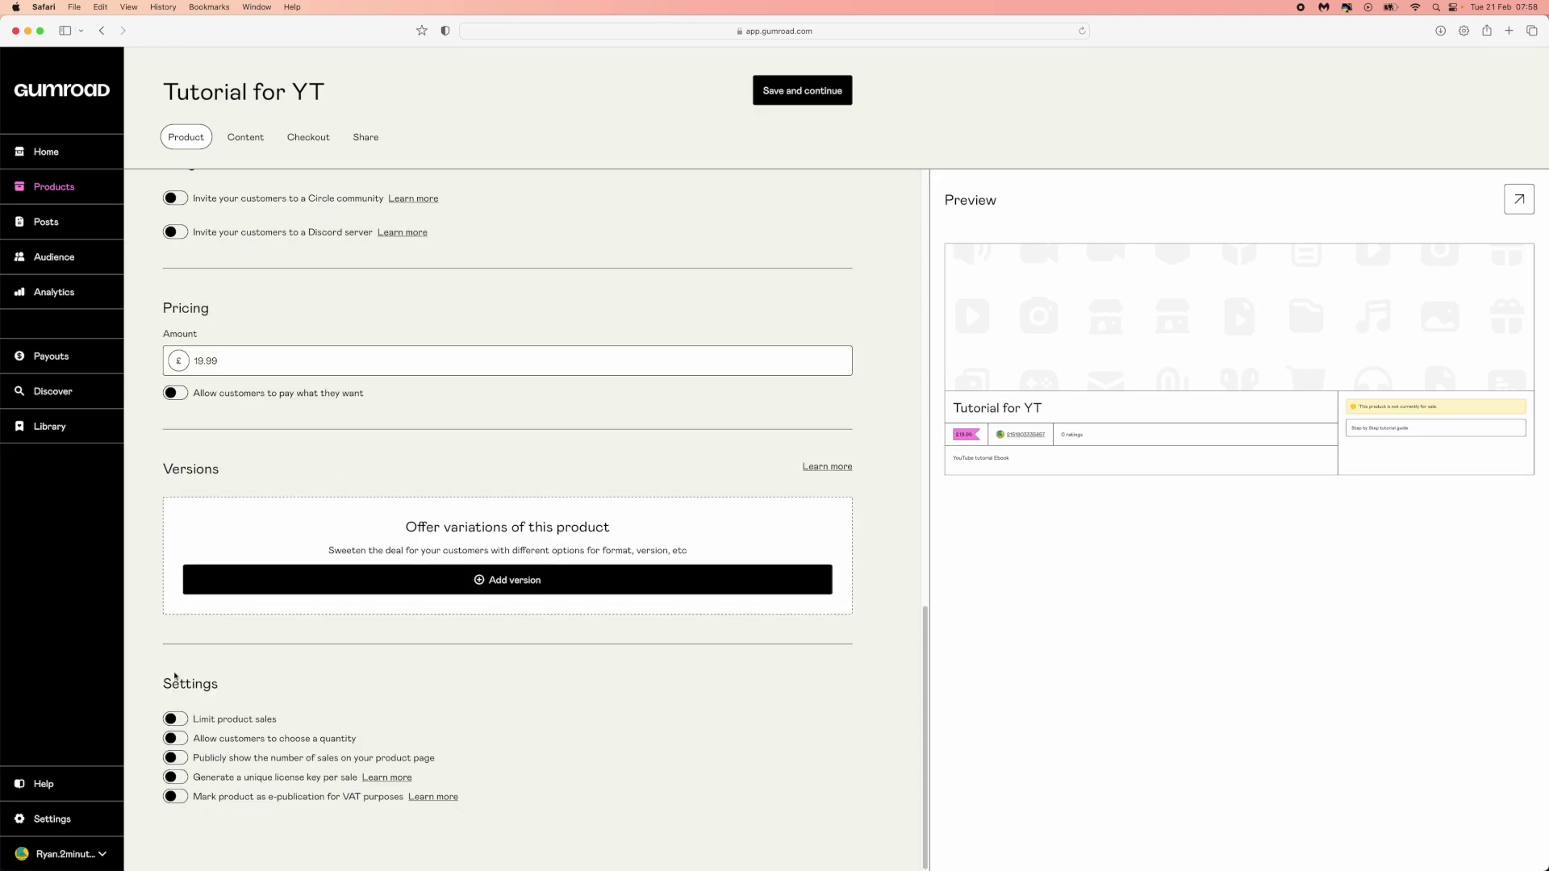
pyautogui.click(175, 719)
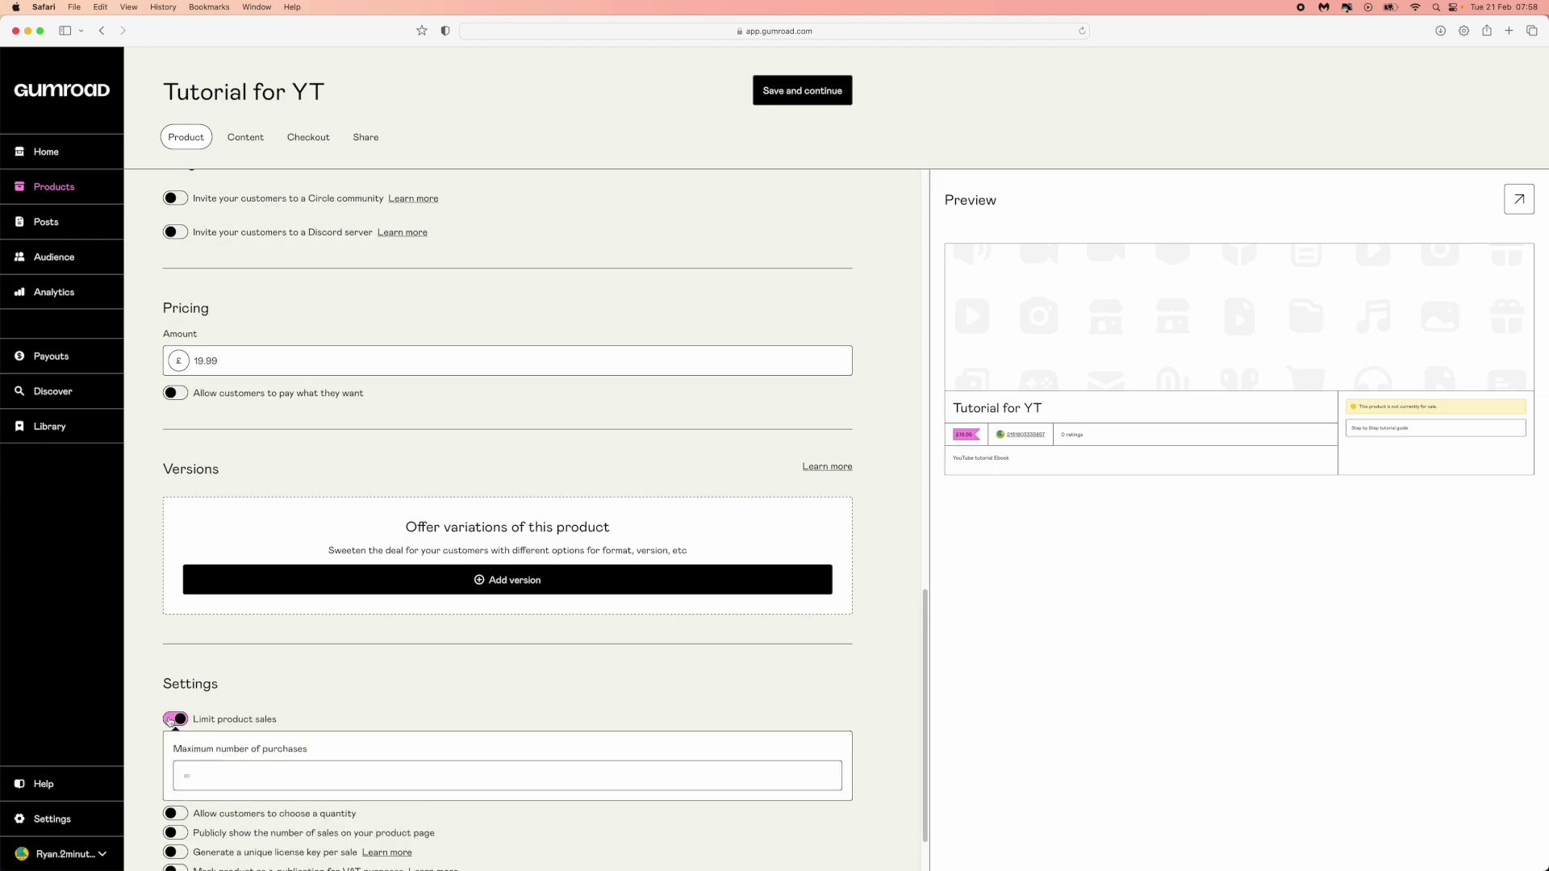
pyautogui.scroll(-2, 479, 648)
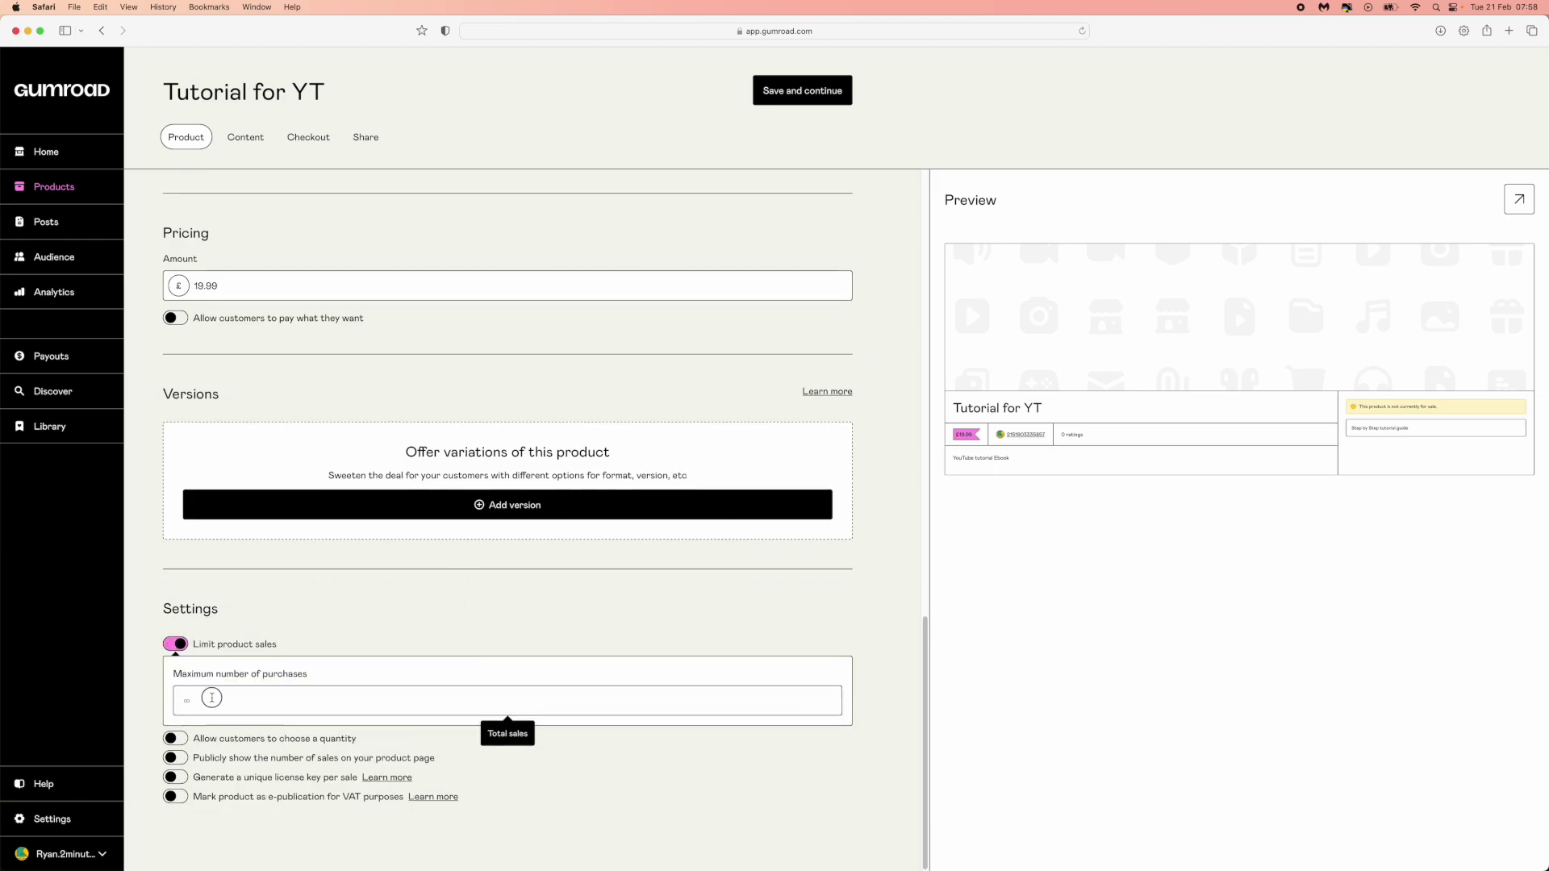
pyautogui.click(212, 697)
pyautogui.write('5')
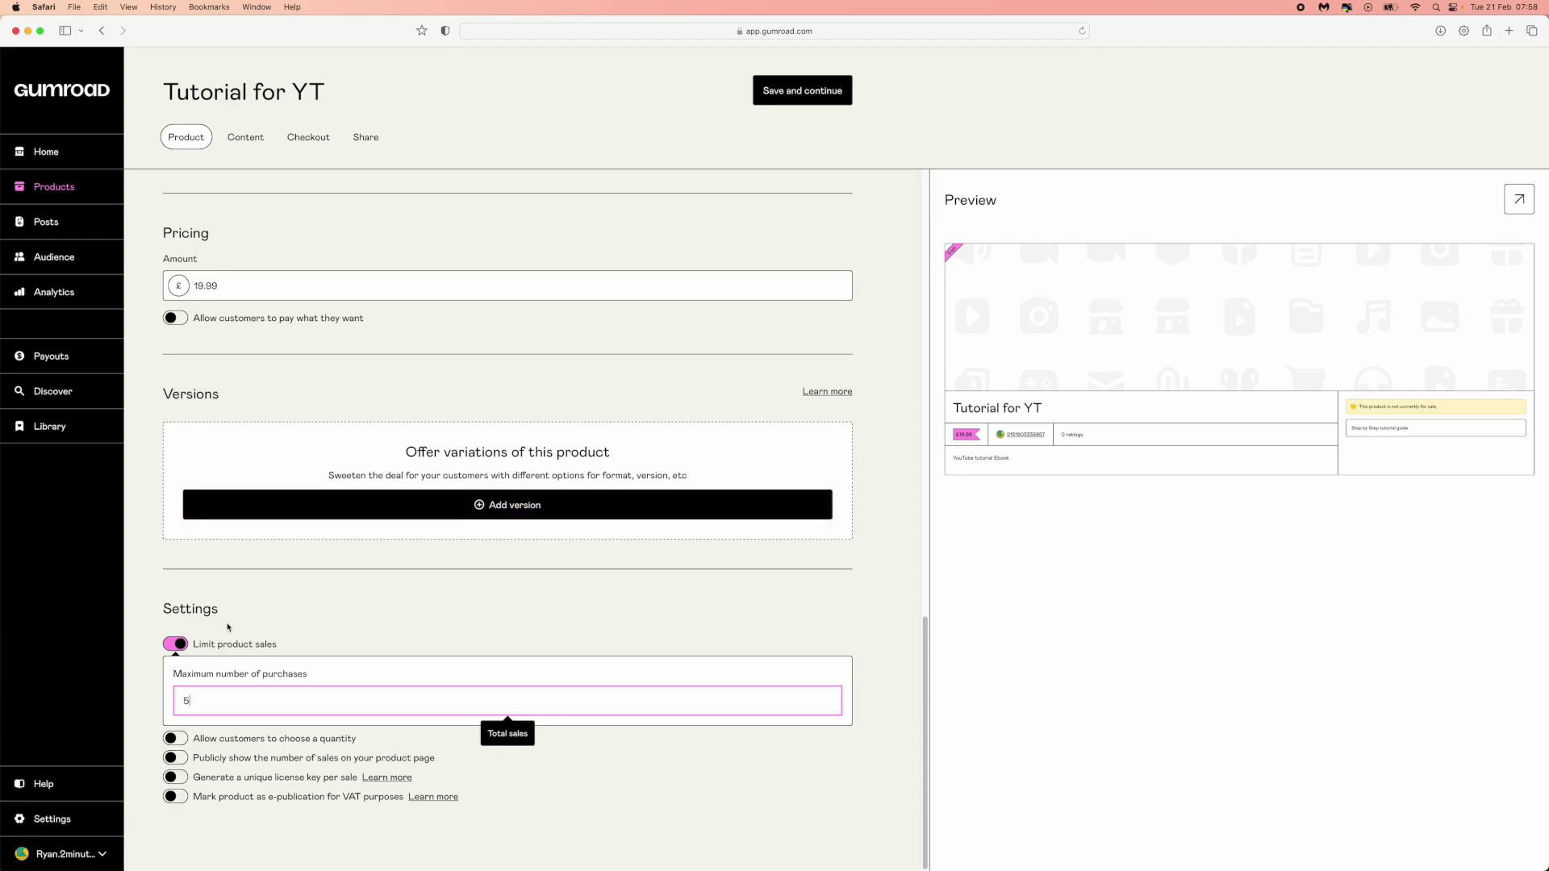
pyautogui.press('BackSpace')
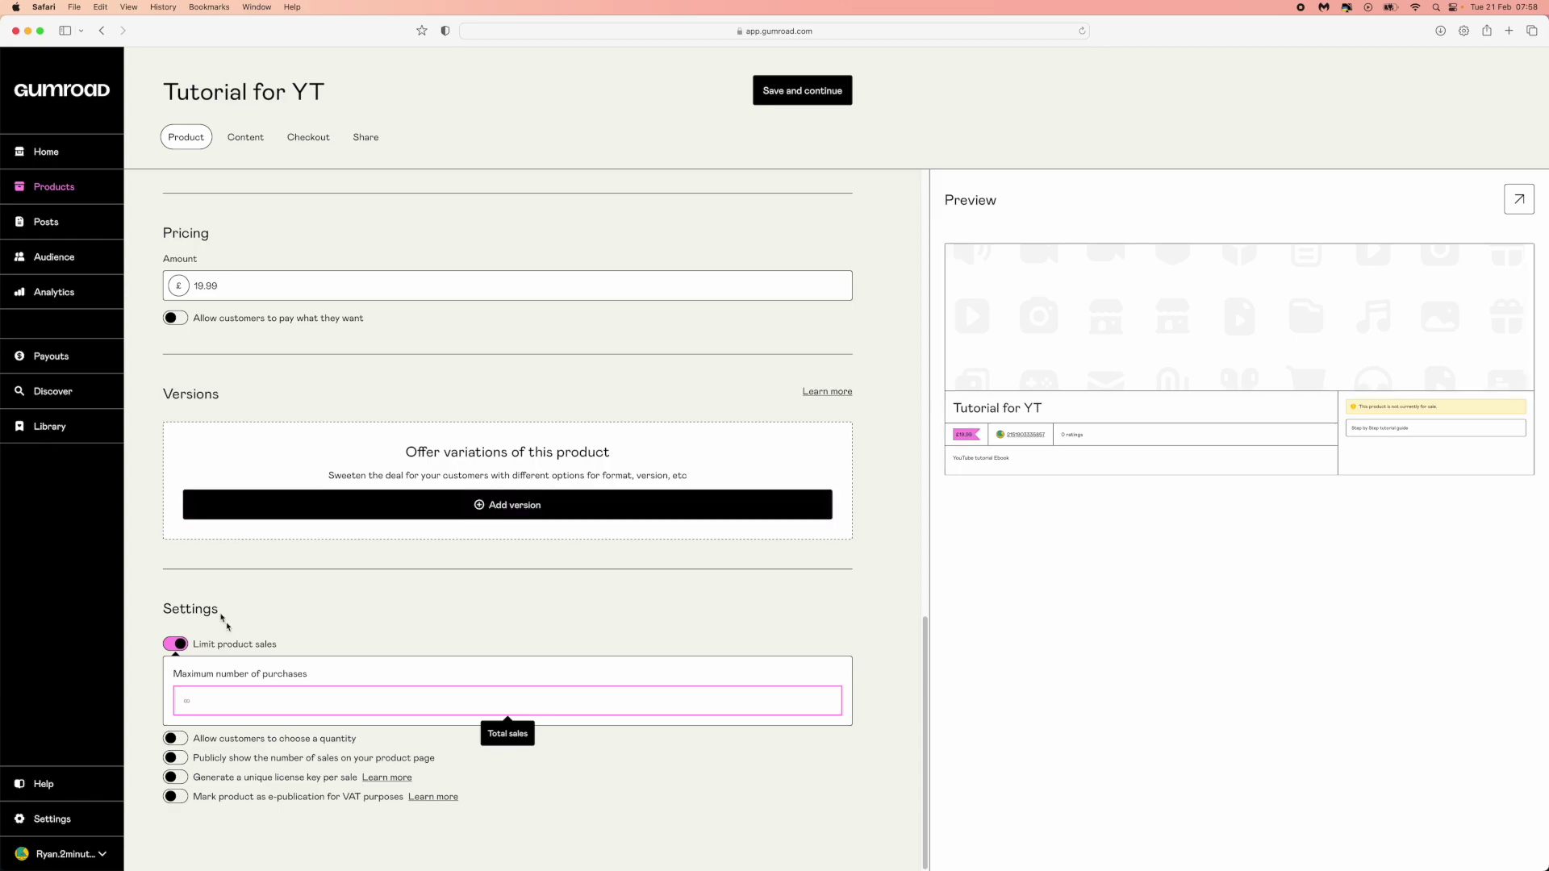
pyautogui.click(174, 645)
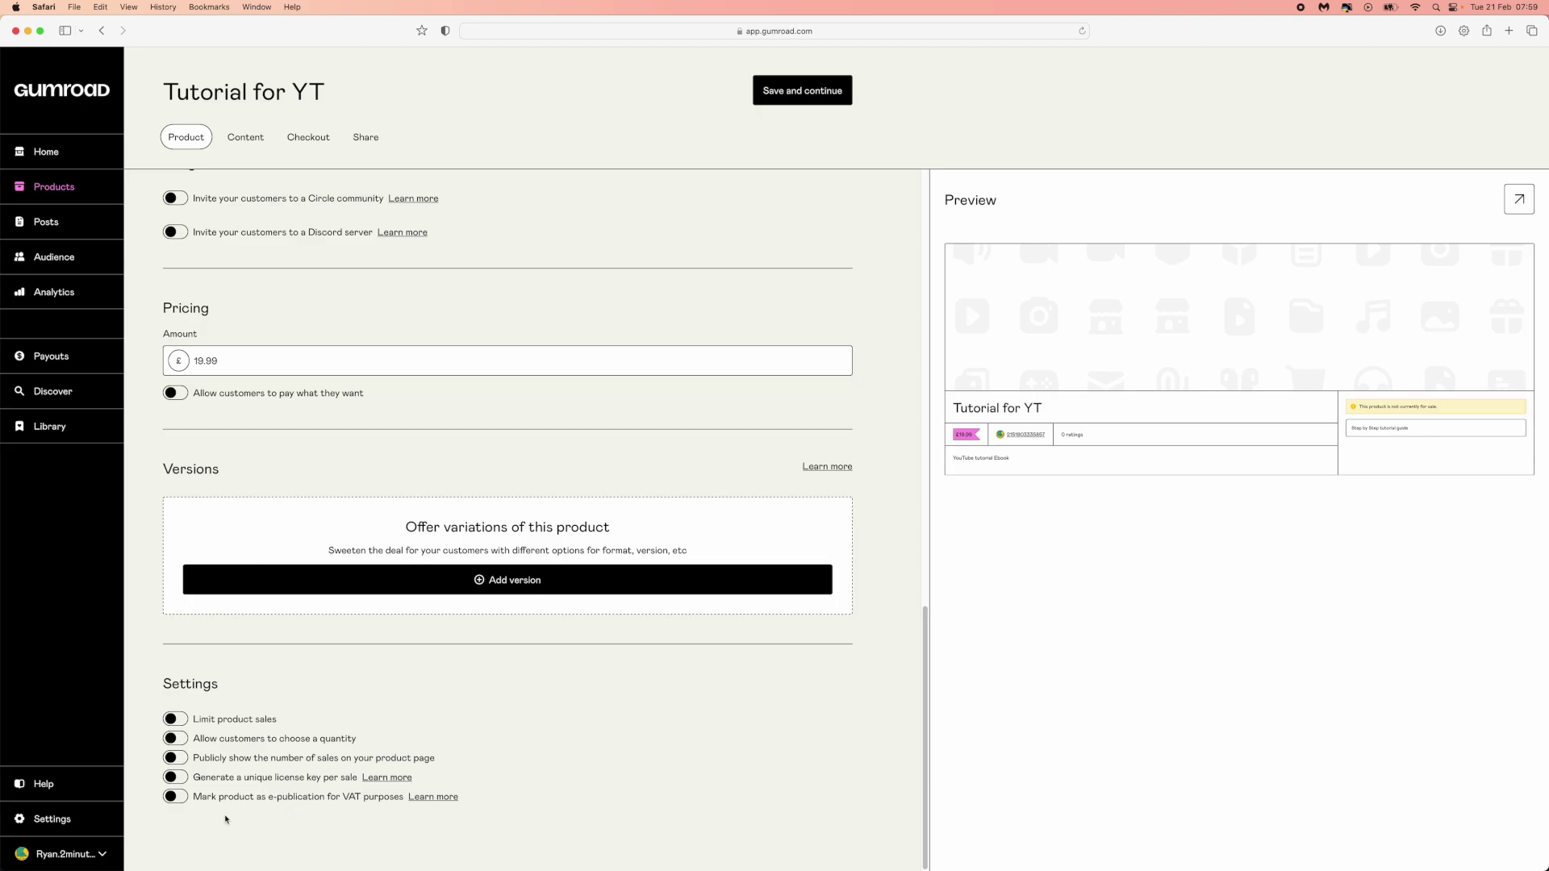
pyautogui.scroll(5, 328, 682)
pyautogui.scroll(12, 328, 682)
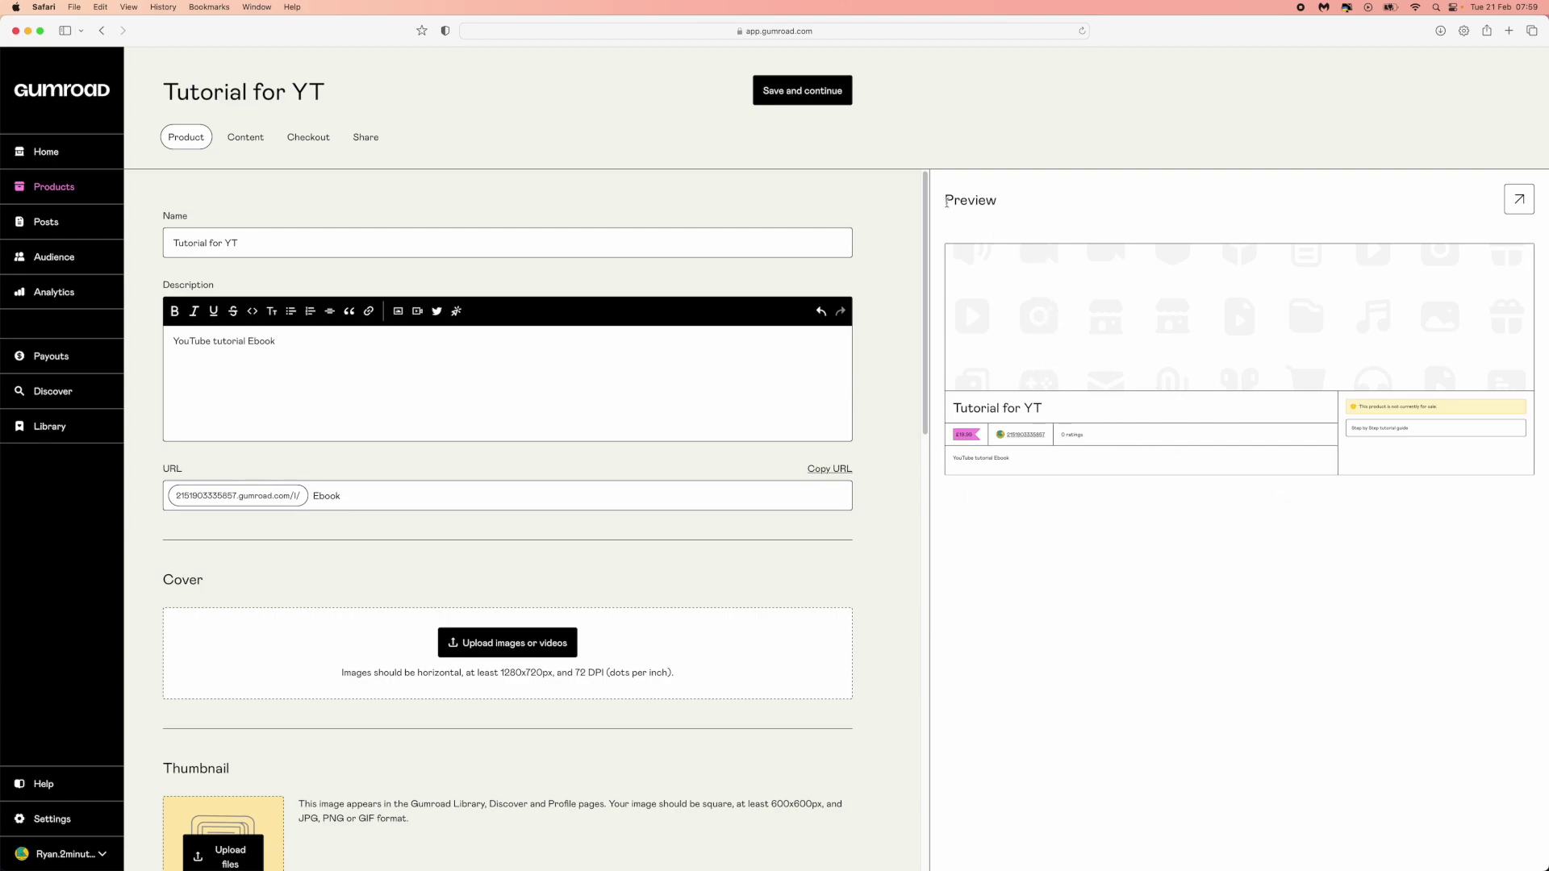
pyautogui.moveTo(944, 200); pyautogui.dragTo(1270, 227)
pyautogui.click(1271, 227)
pyautogui.click(243, 139)
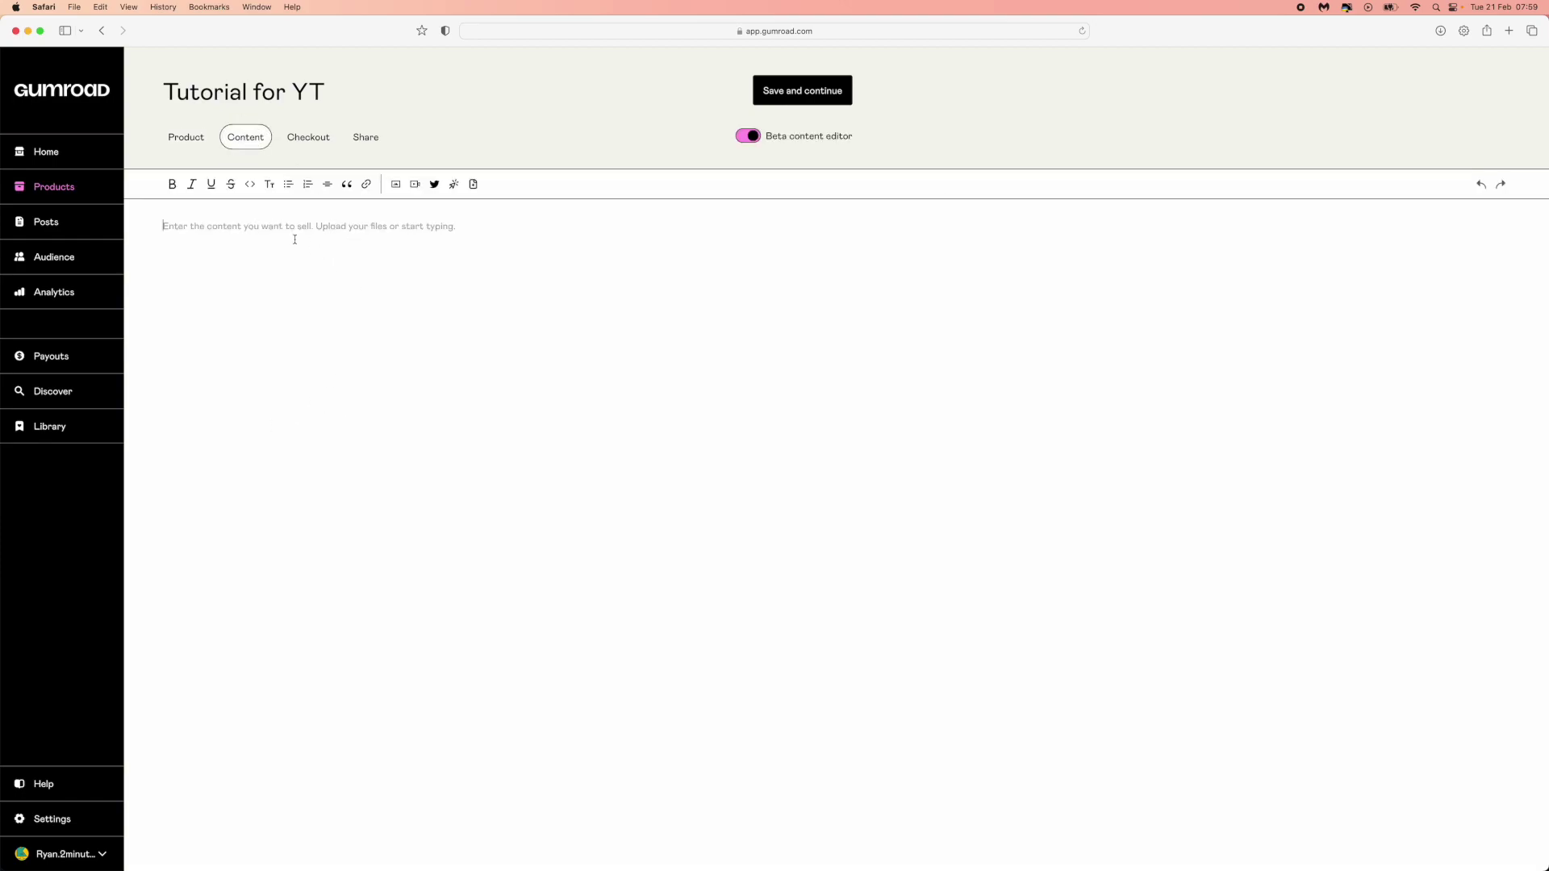
# Upload the PDF 'This is a step by step guide' from the computer into the content editor.
pyautogui.click(455, 265)
pyautogui.click(474, 184)
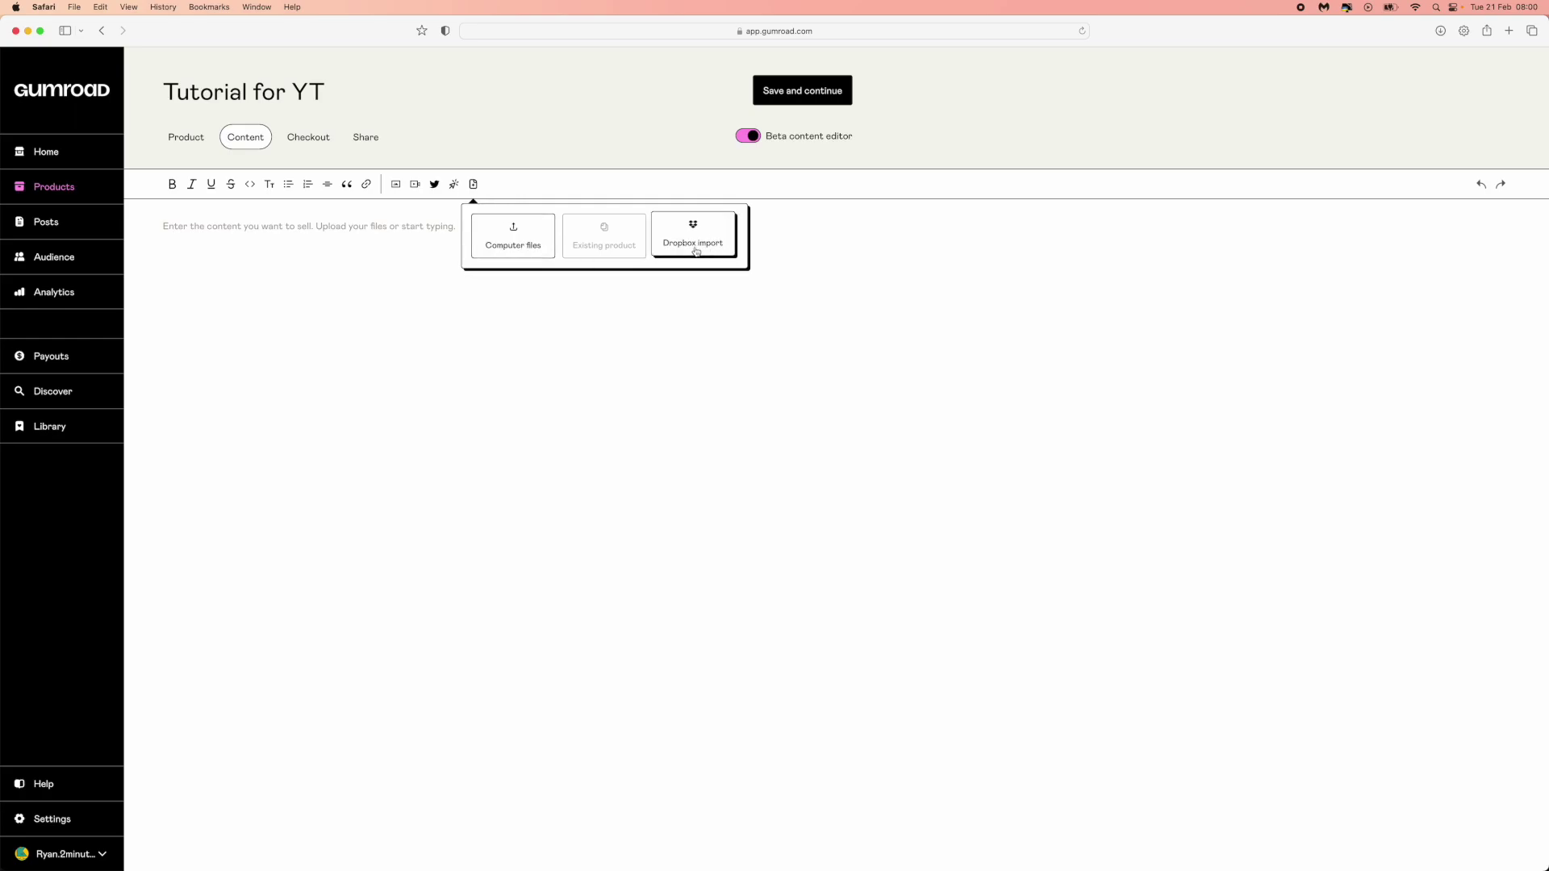
pyautogui.click(539, 245)
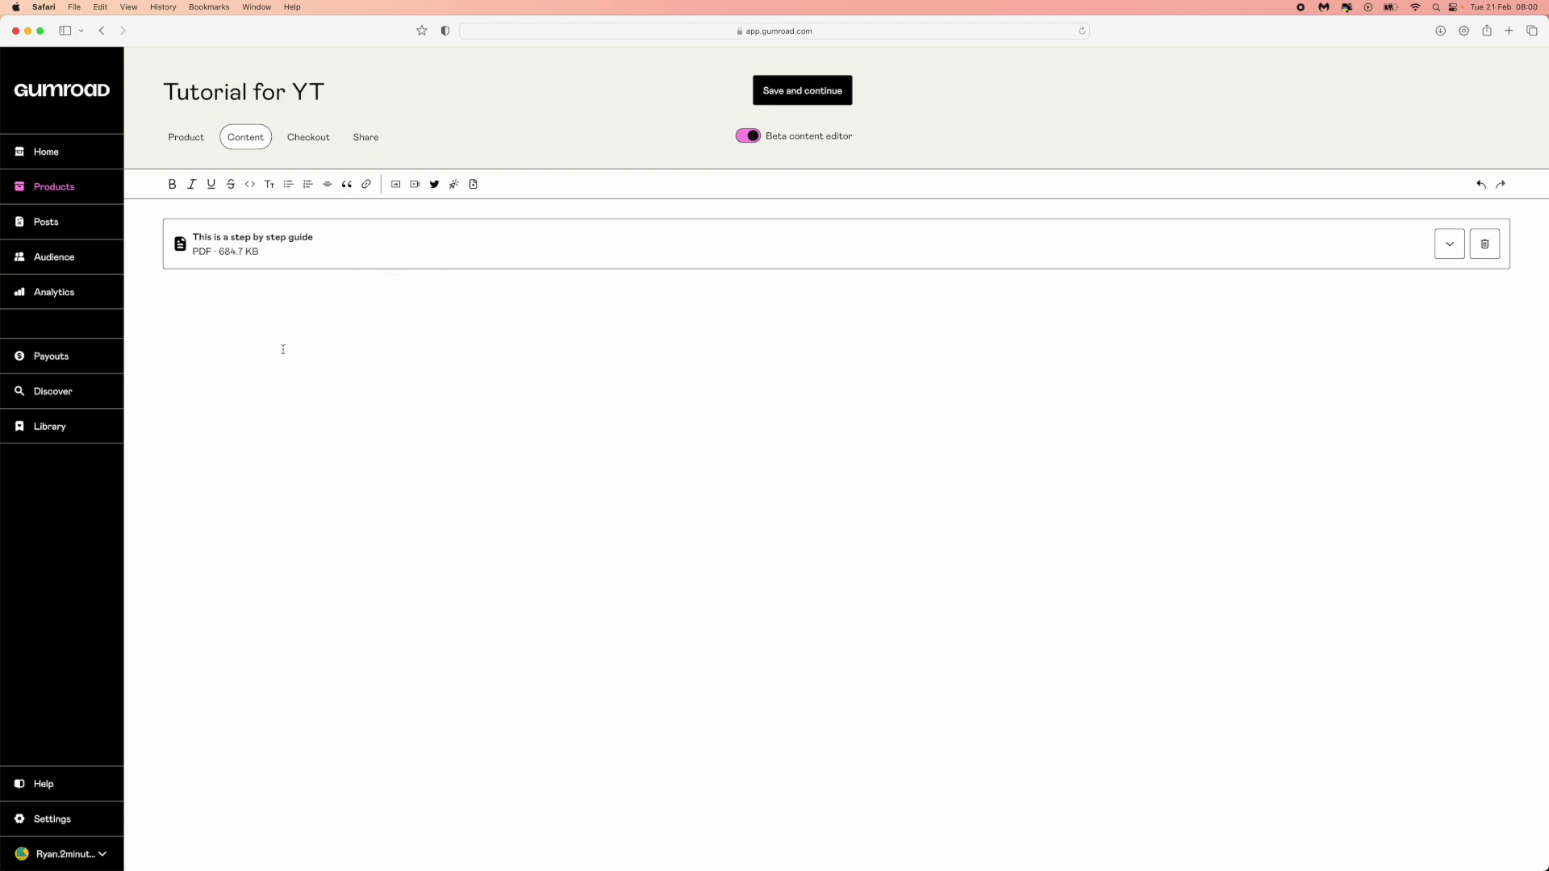
# In Checkout, draft discount code YT10 (£10 off, quantity 10), then delete it.
pyautogui.click(317, 139)
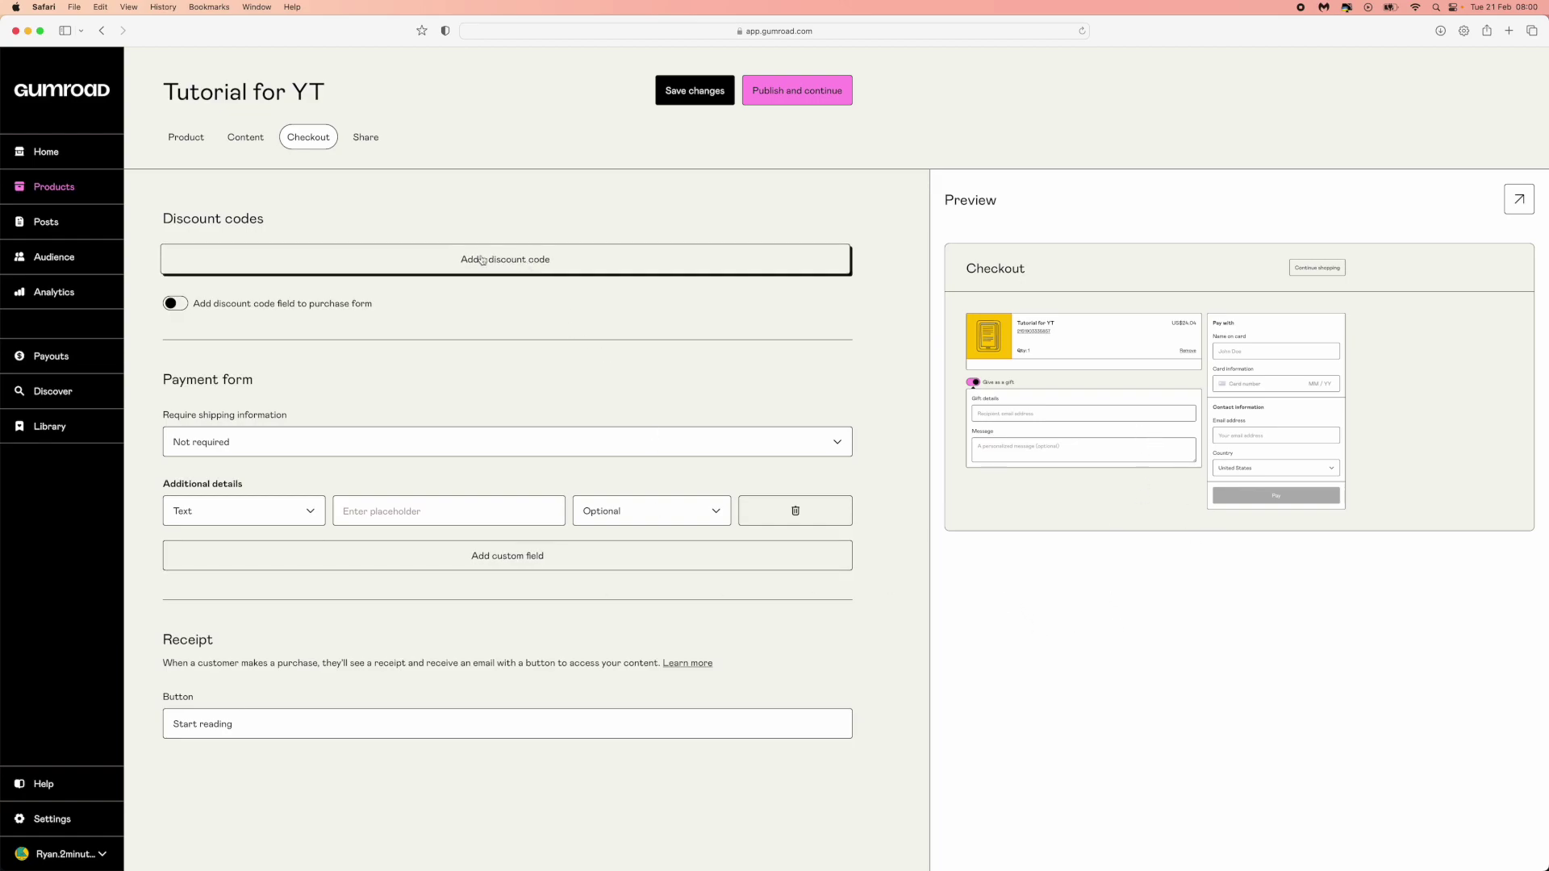
pyautogui.click(536, 262)
pyautogui.moveTo(277, 295); pyautogui.dragTo(150, 289)
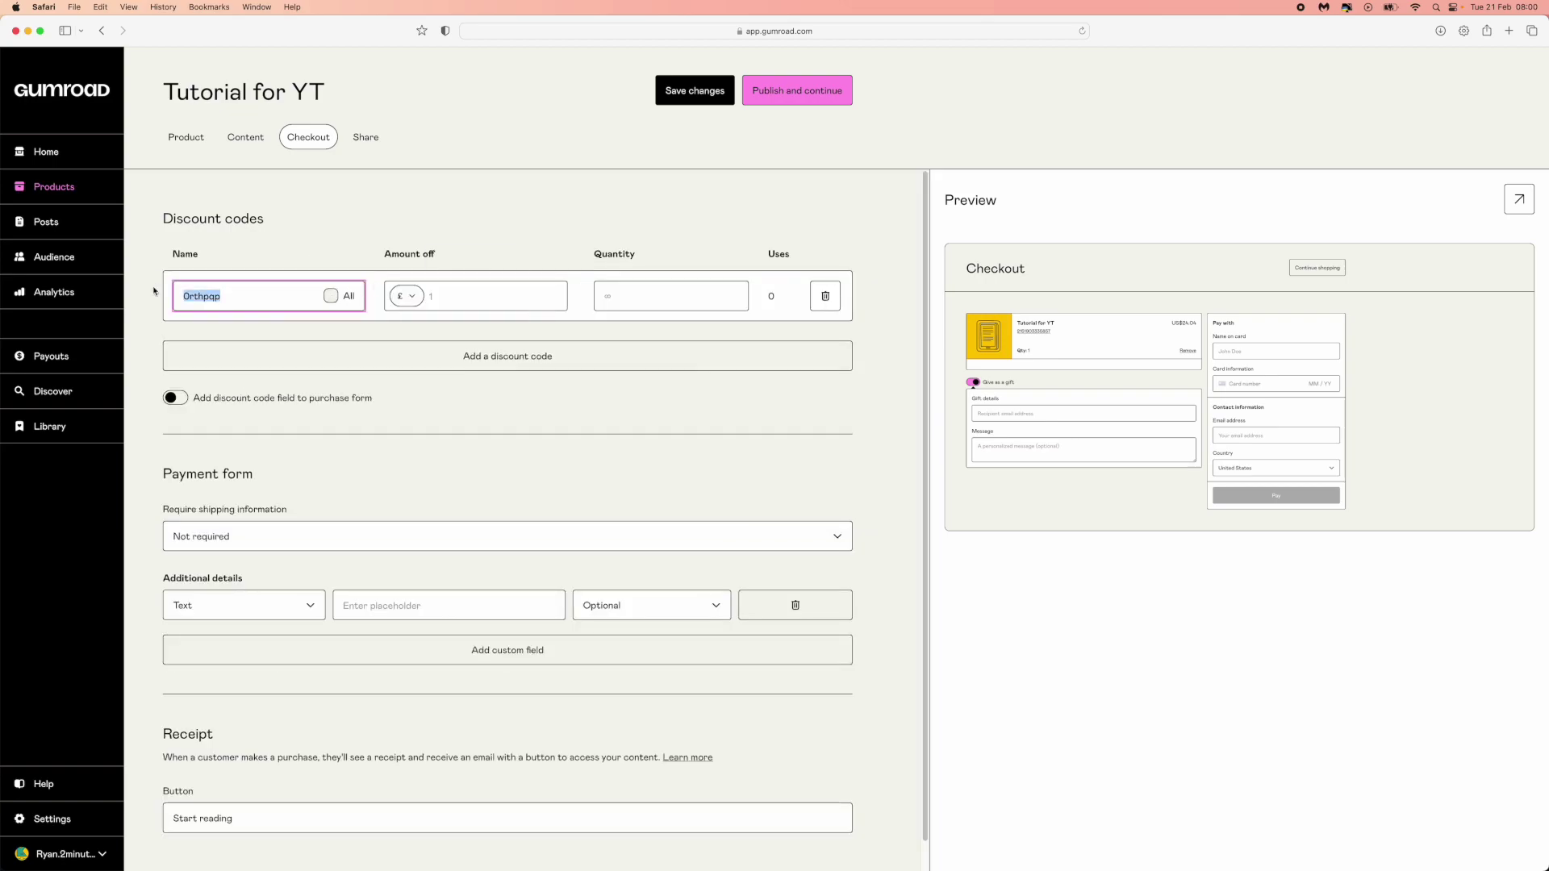
pyautogui.write('YT10')
pyautogui.click(468, 296)
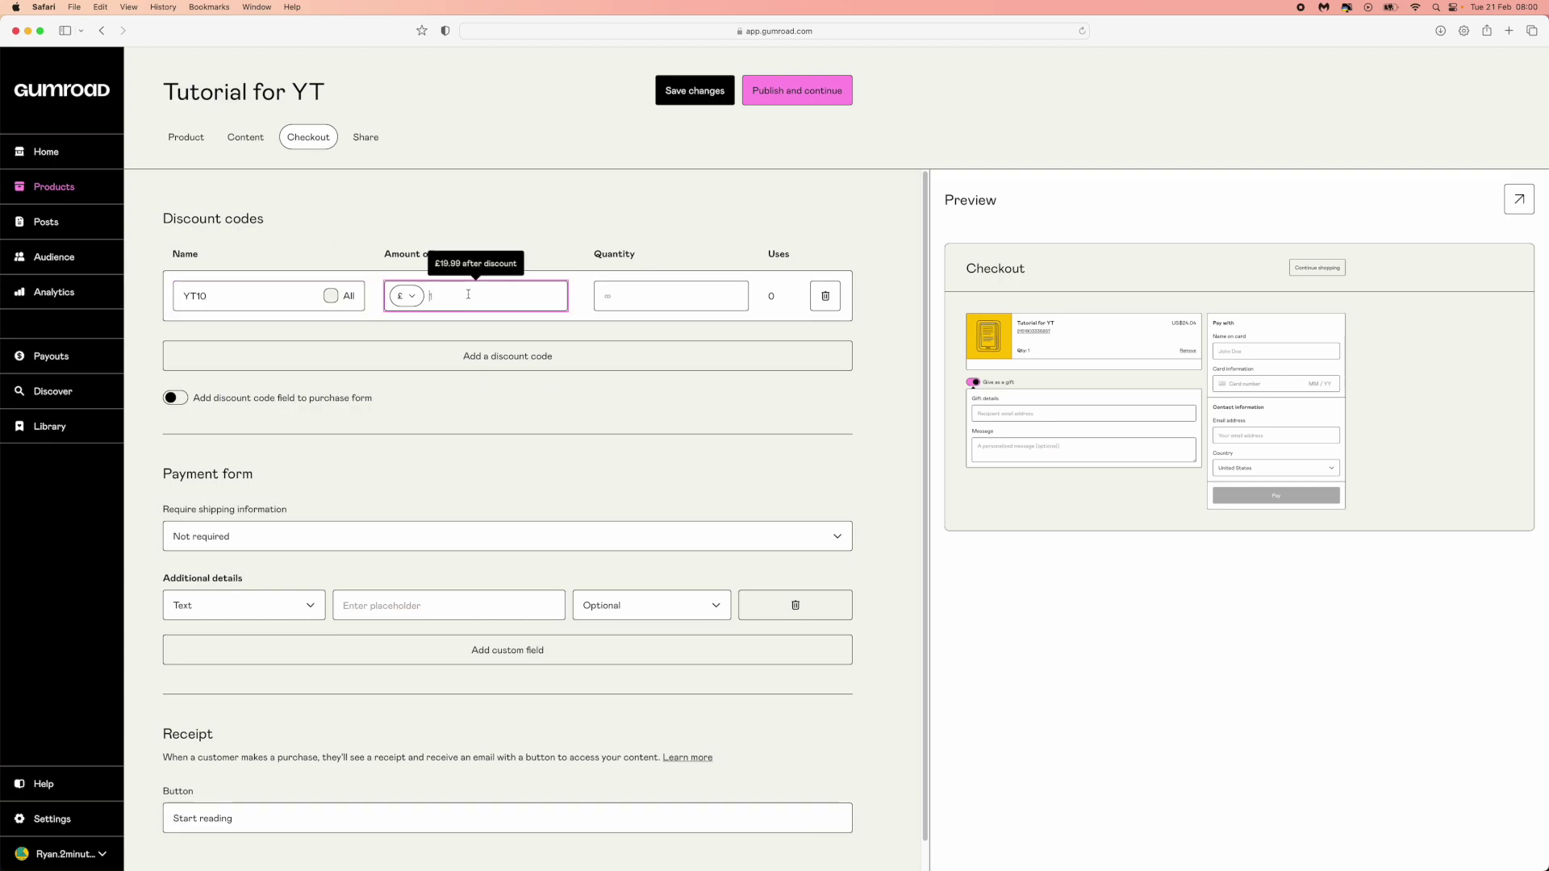
pyautogui.write('10')
pyautogui.press('Tab')
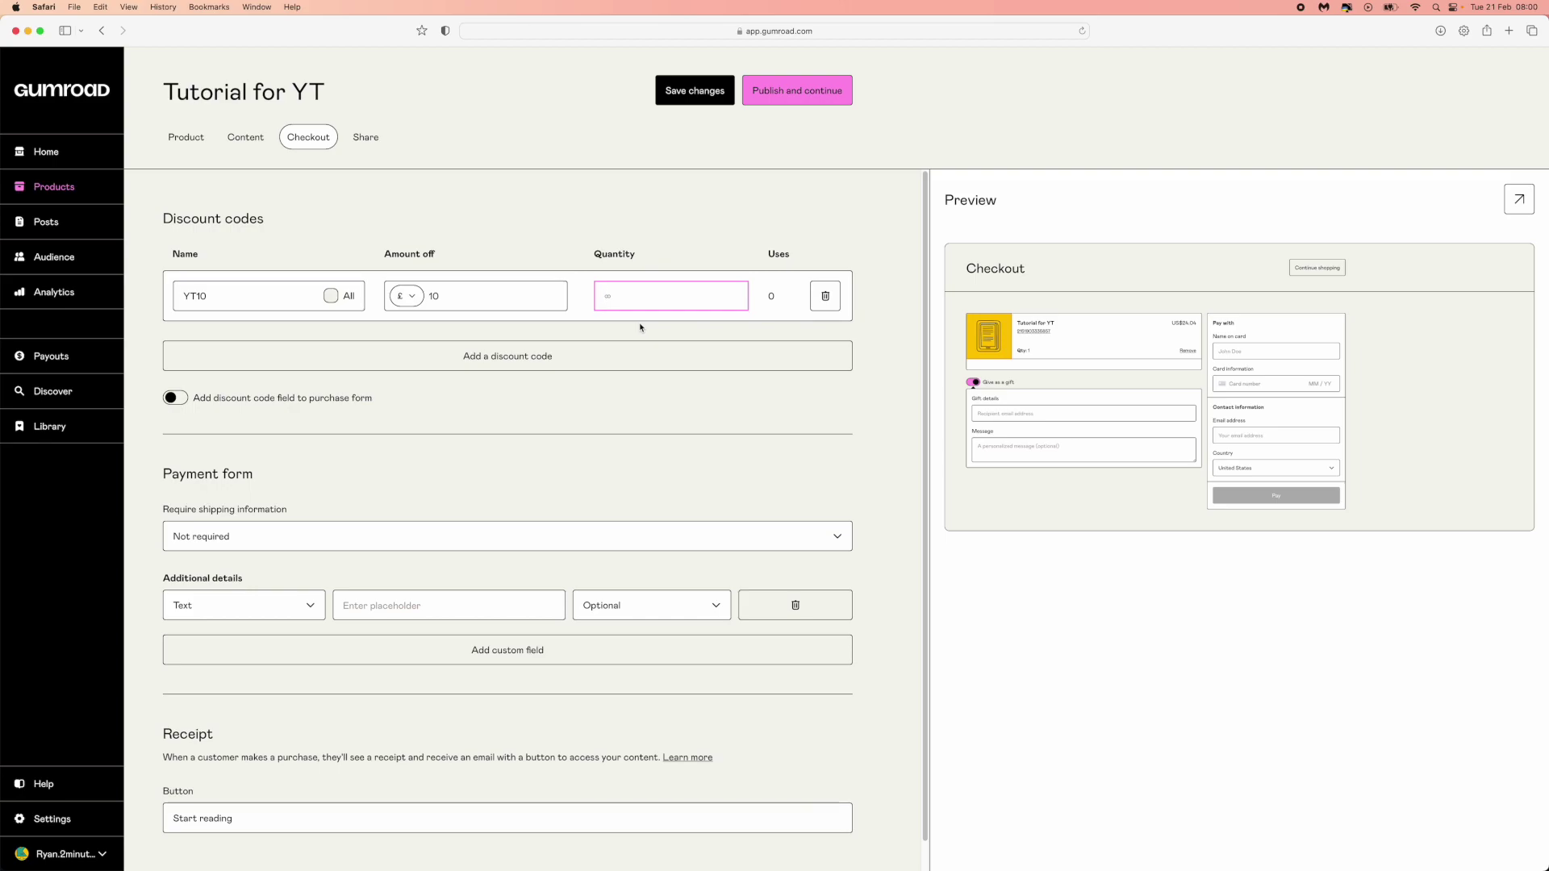
pyautogui.write('10')
pyautogui.moveTo(462, 292)
pyautogui.click(771, 296)
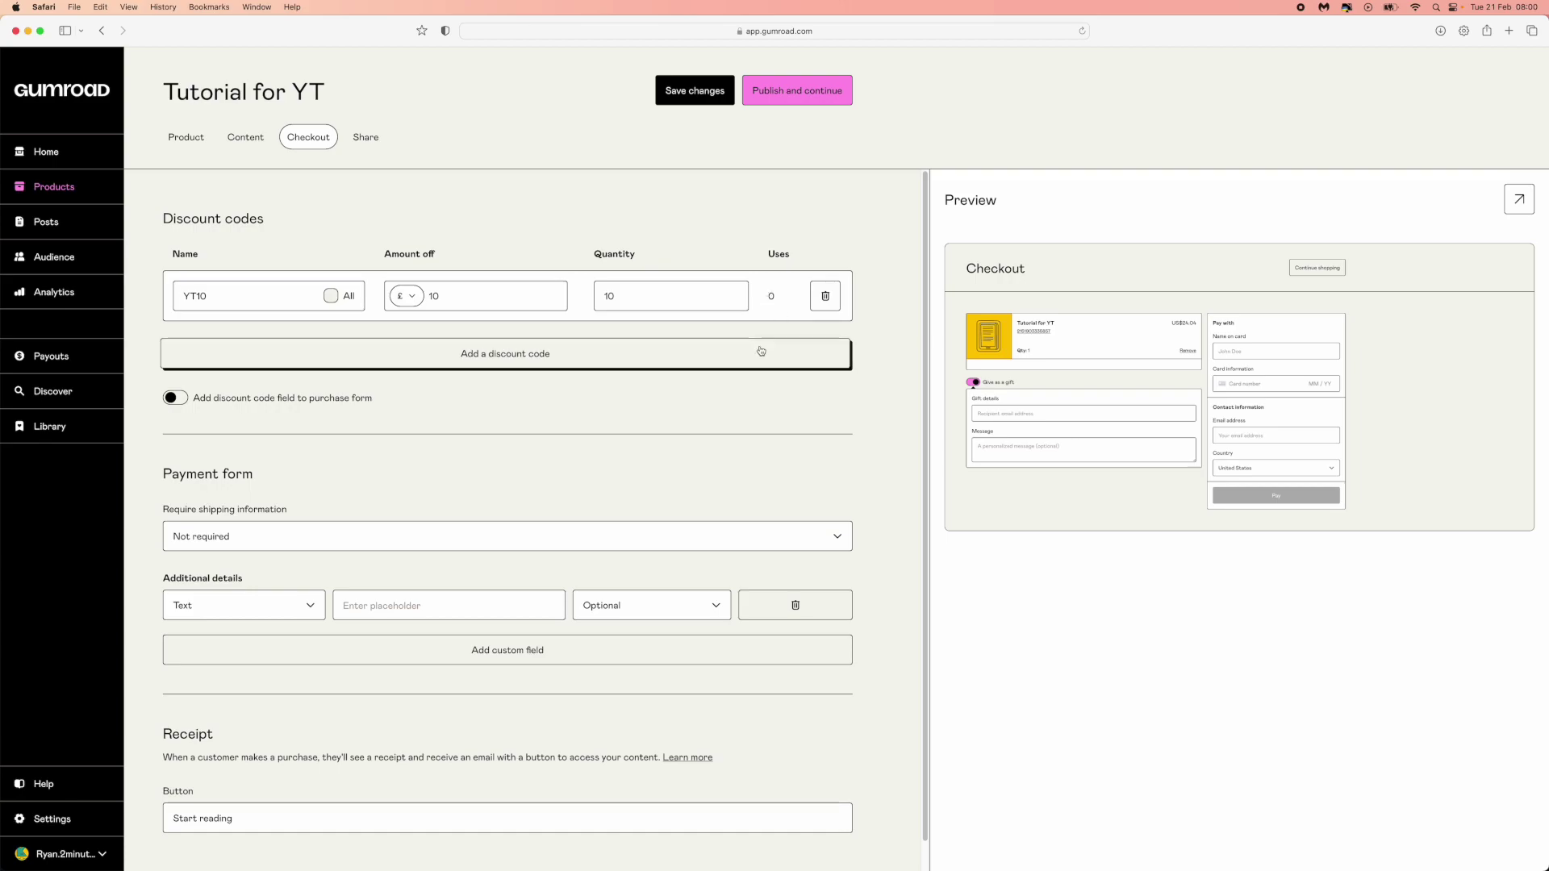
pyautogui.click(824, 295)
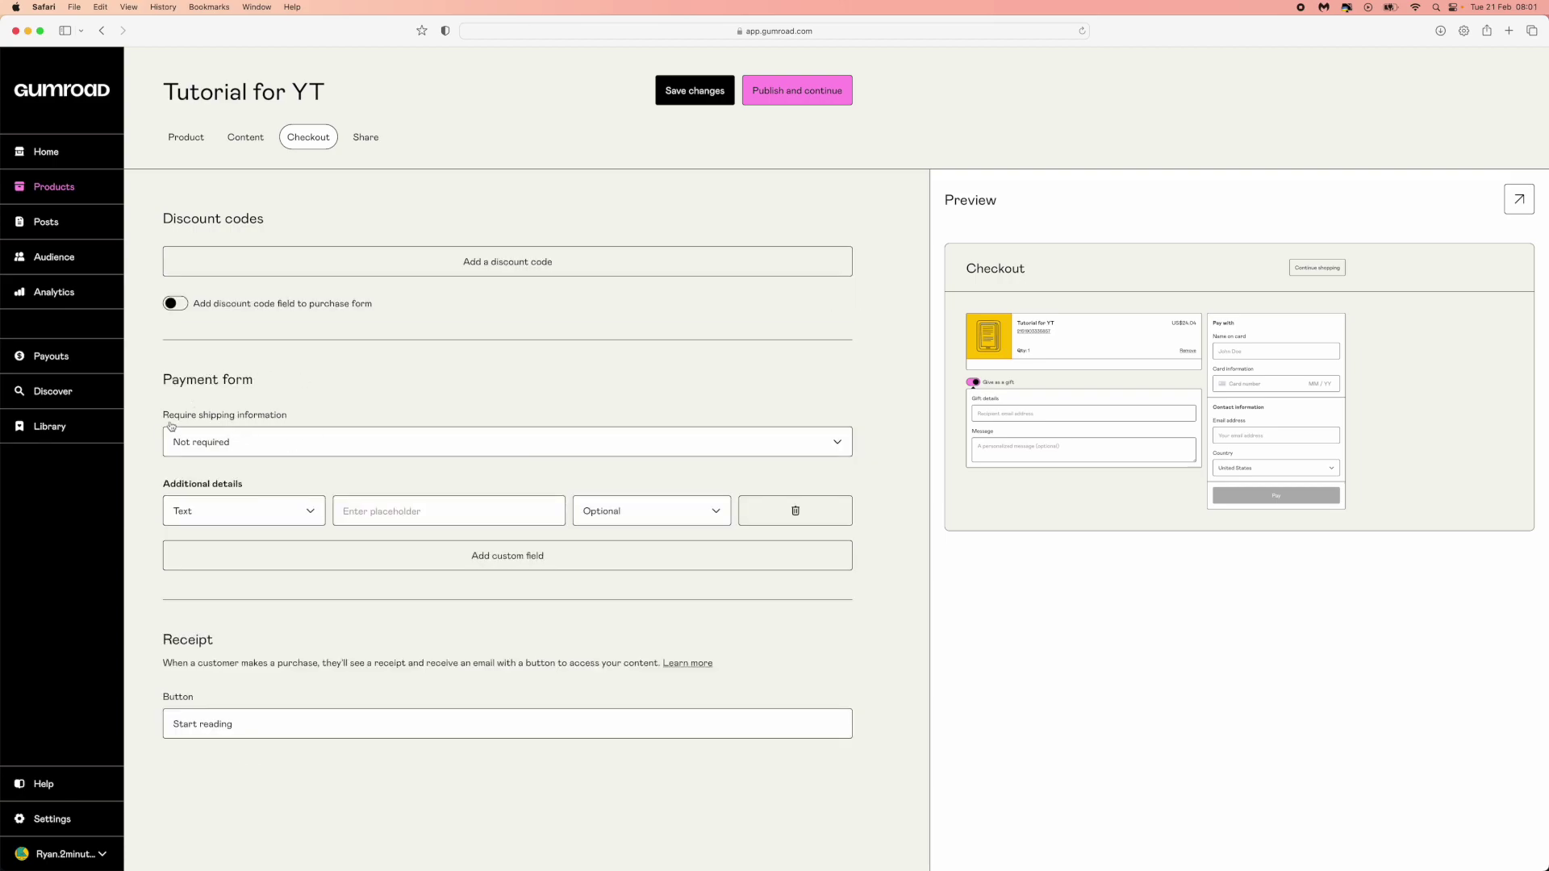
# Set 'Require shipping information' to Required.
pyautogui.click(420, 439)
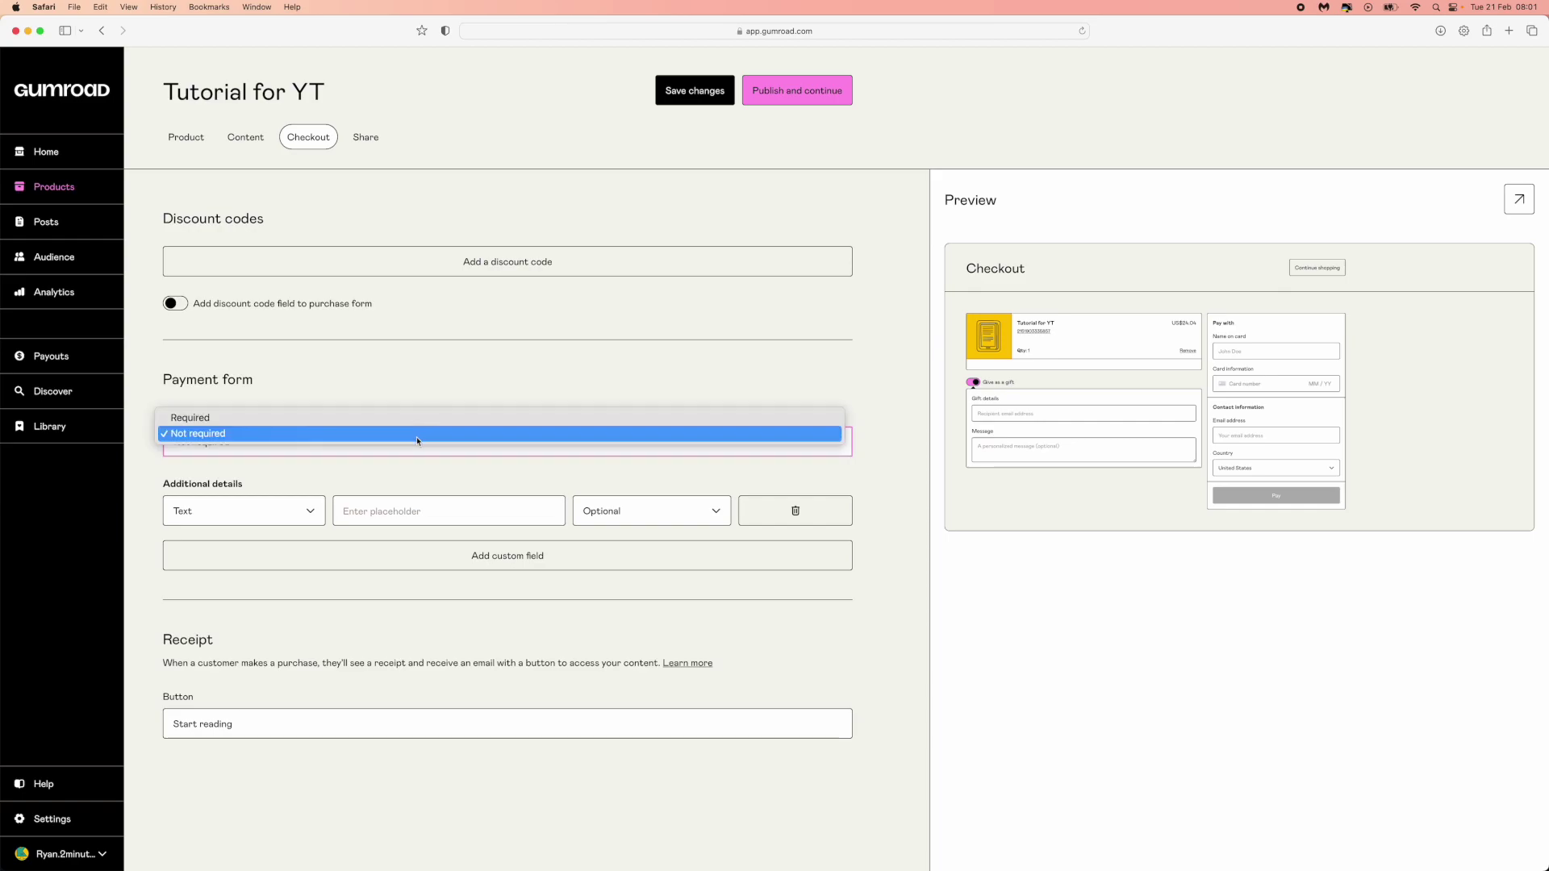
pyautogui.click(549, 383)
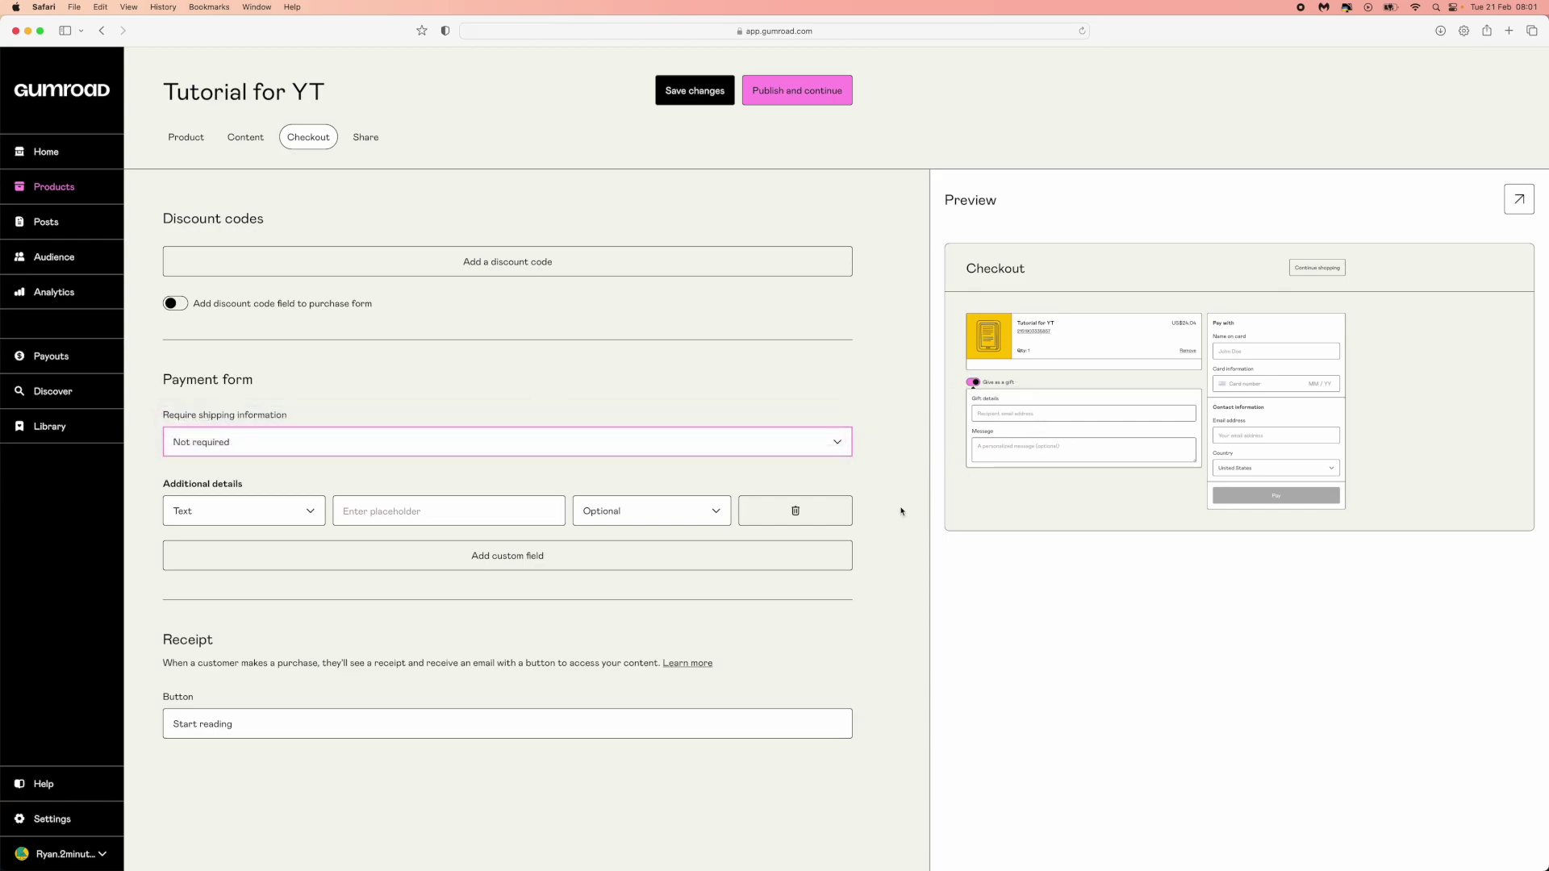
pyautogui.click(818, 454)
pyautogui.click(266, 418)
pyautogui.click(388, 447)
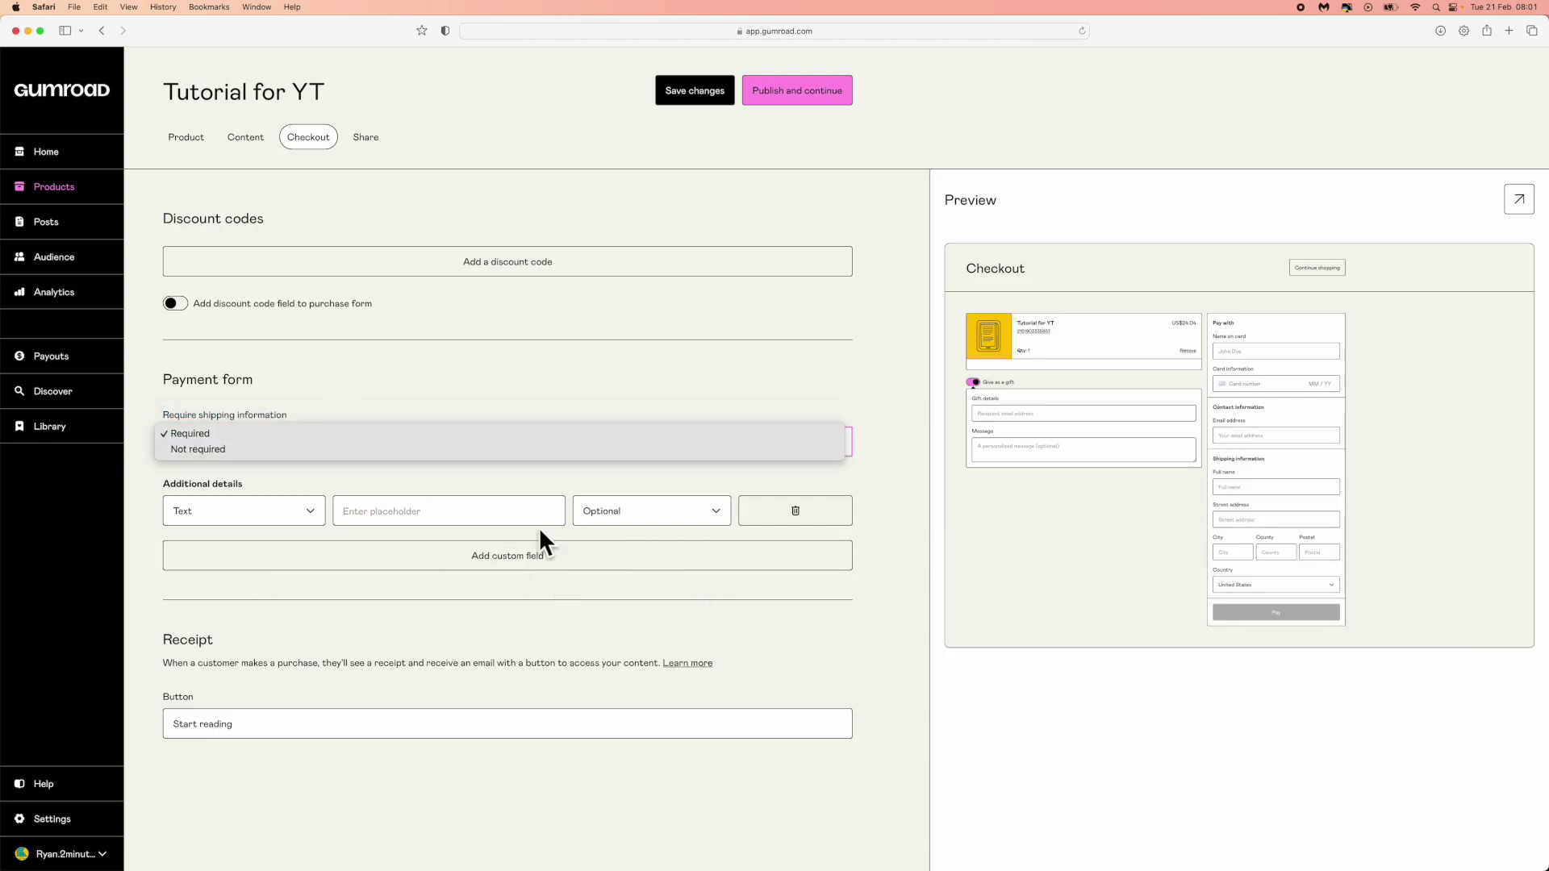
# Replace the receipt button text 'Start reading' with 'Get Ebook'.
pyautogui.click(306, 695)
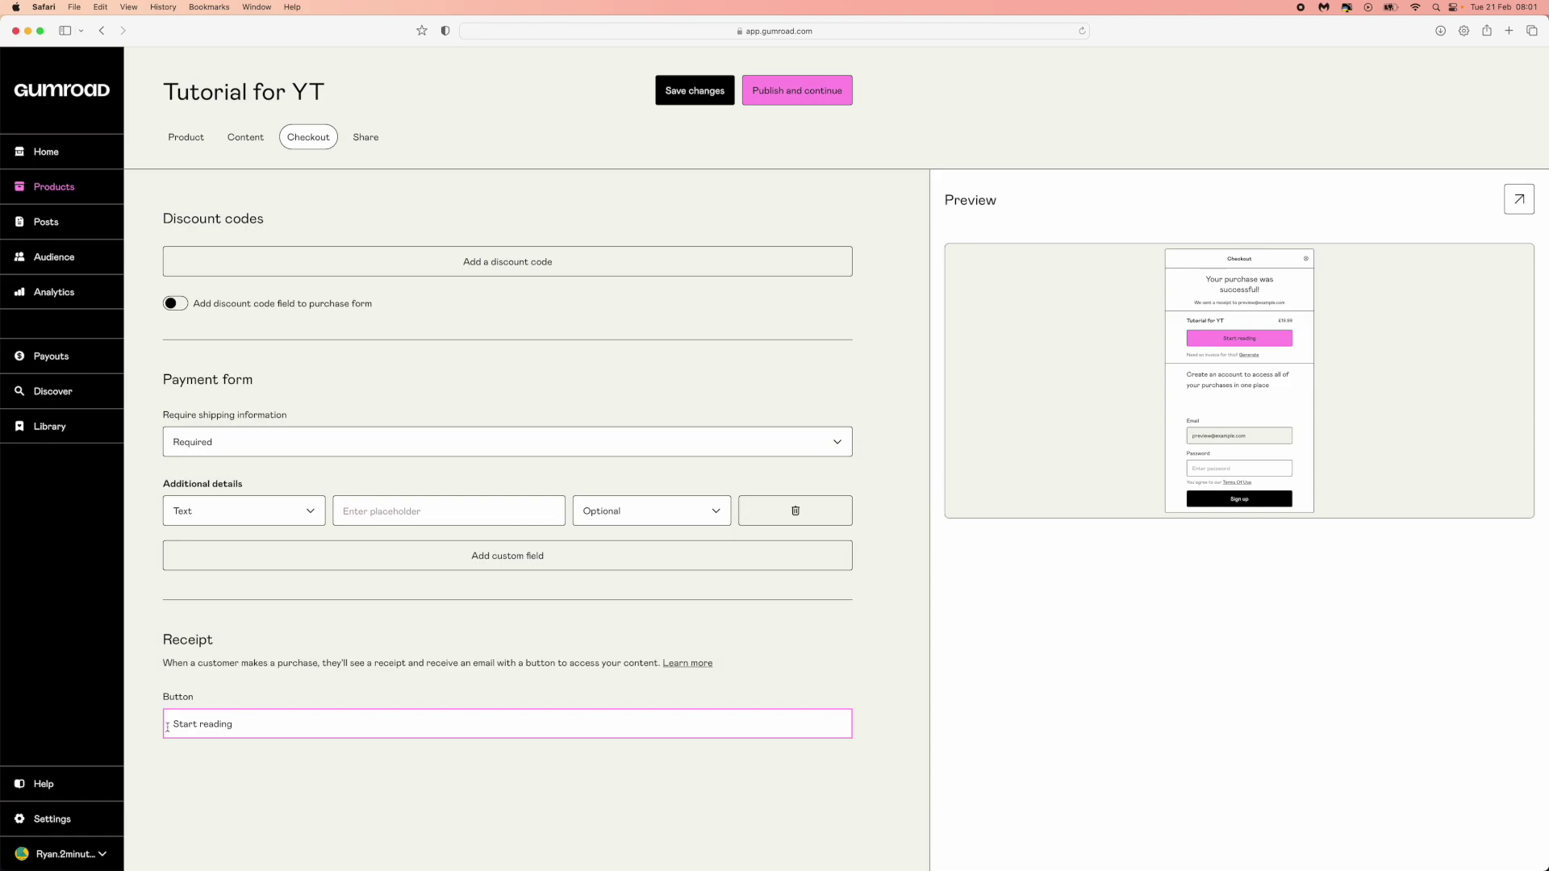
pyautogui.moveTo(167, 728); pyautogui.dragTo(293, 724)
pyautogui.write('G')
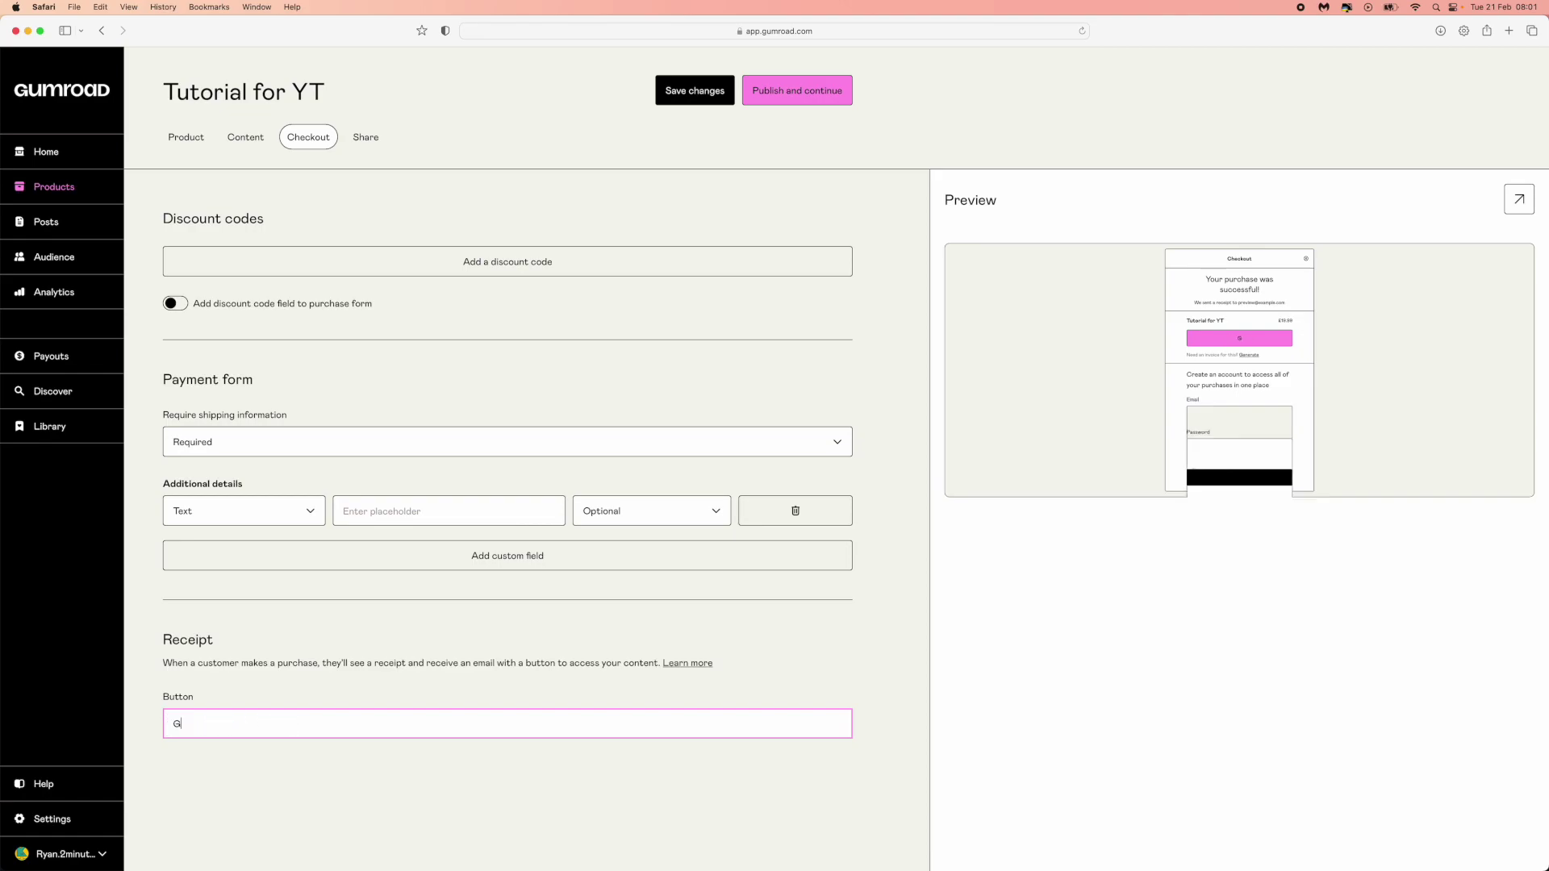
pyautogui.write('et Ebppl')
pyautogui.press('BackSpace')
pyautogui.press('BackSpace')
pyautogui.press('BackSpace')
pyautogui.write('ook')
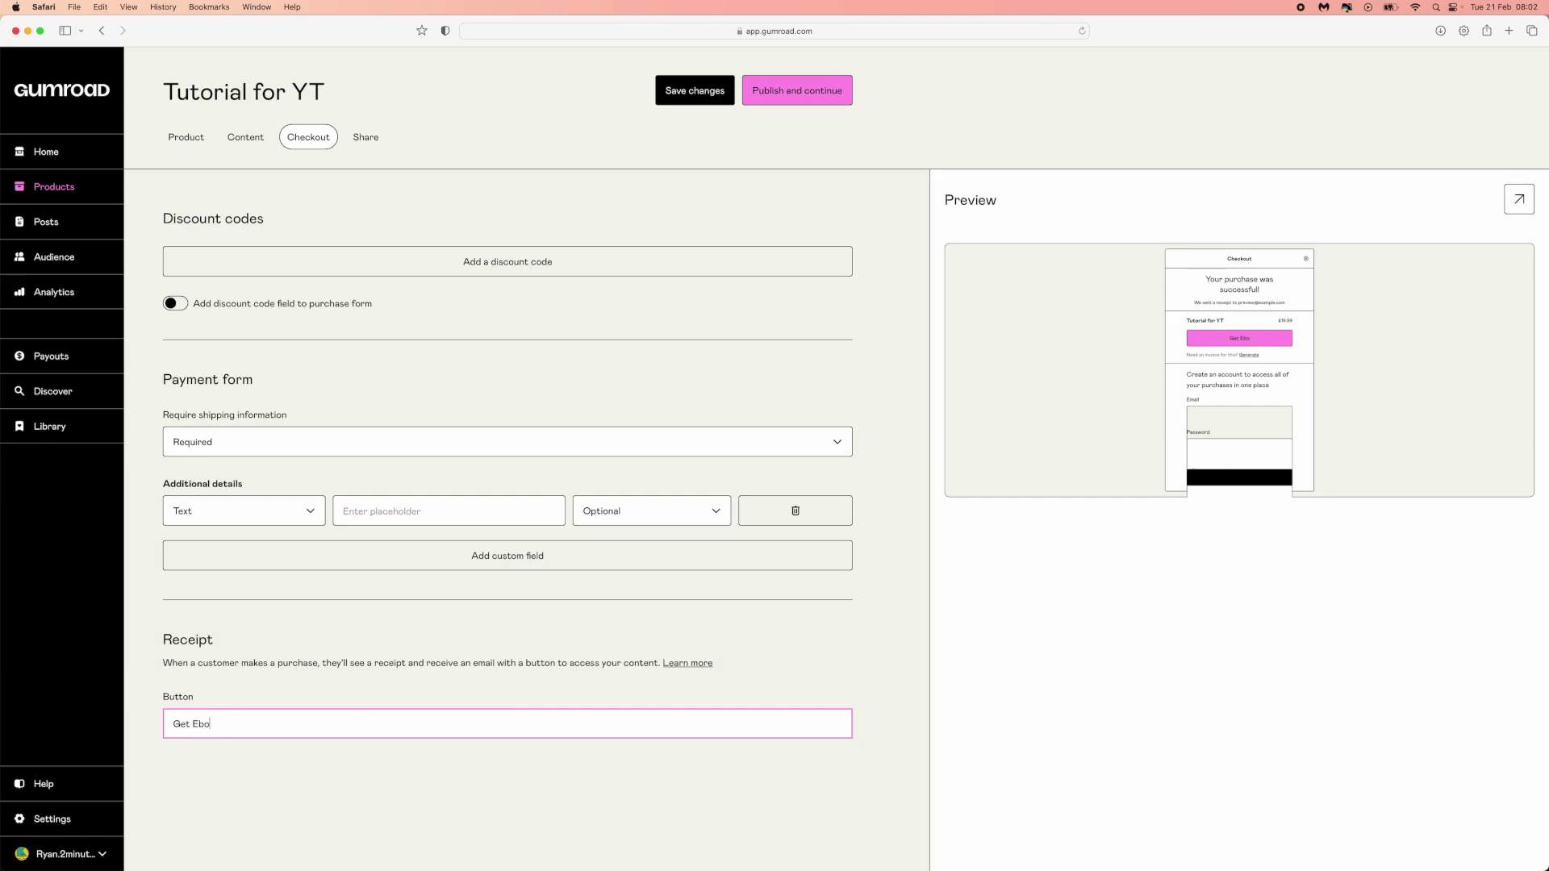